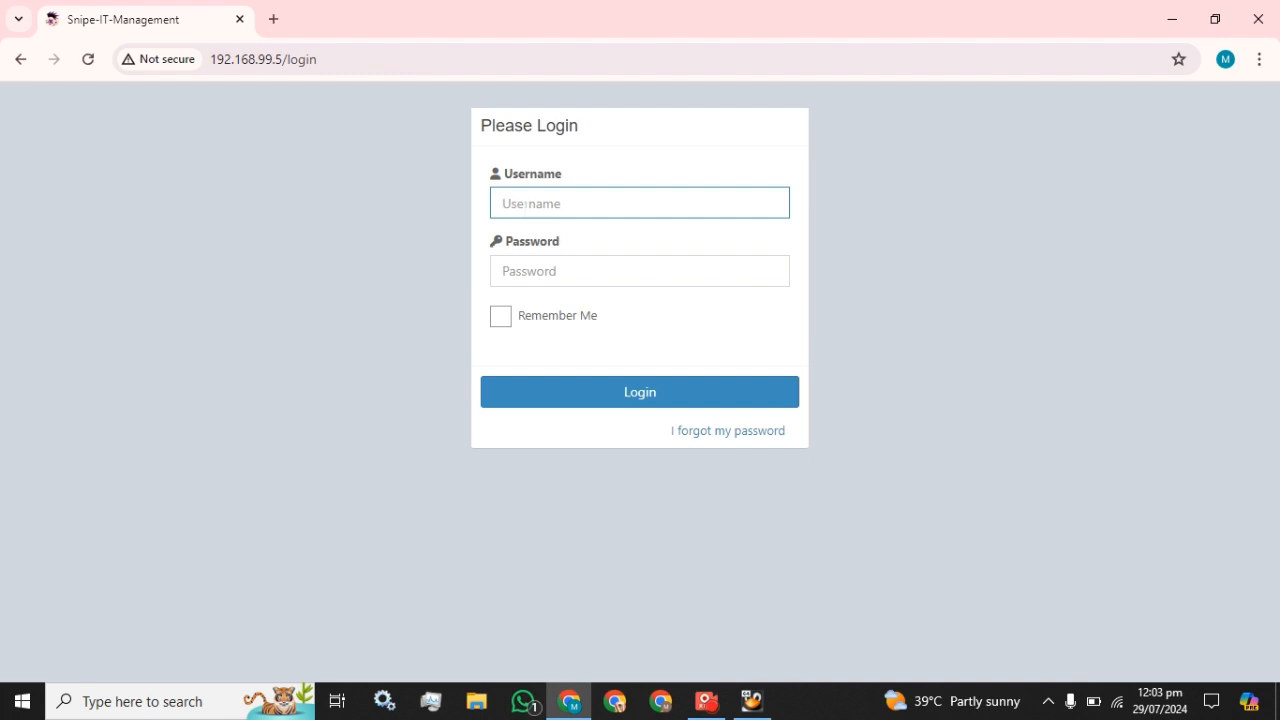
Log in with the account username and password, and dismiss the browser's password warning
text(yasir)
key(Tab)
text(*****)
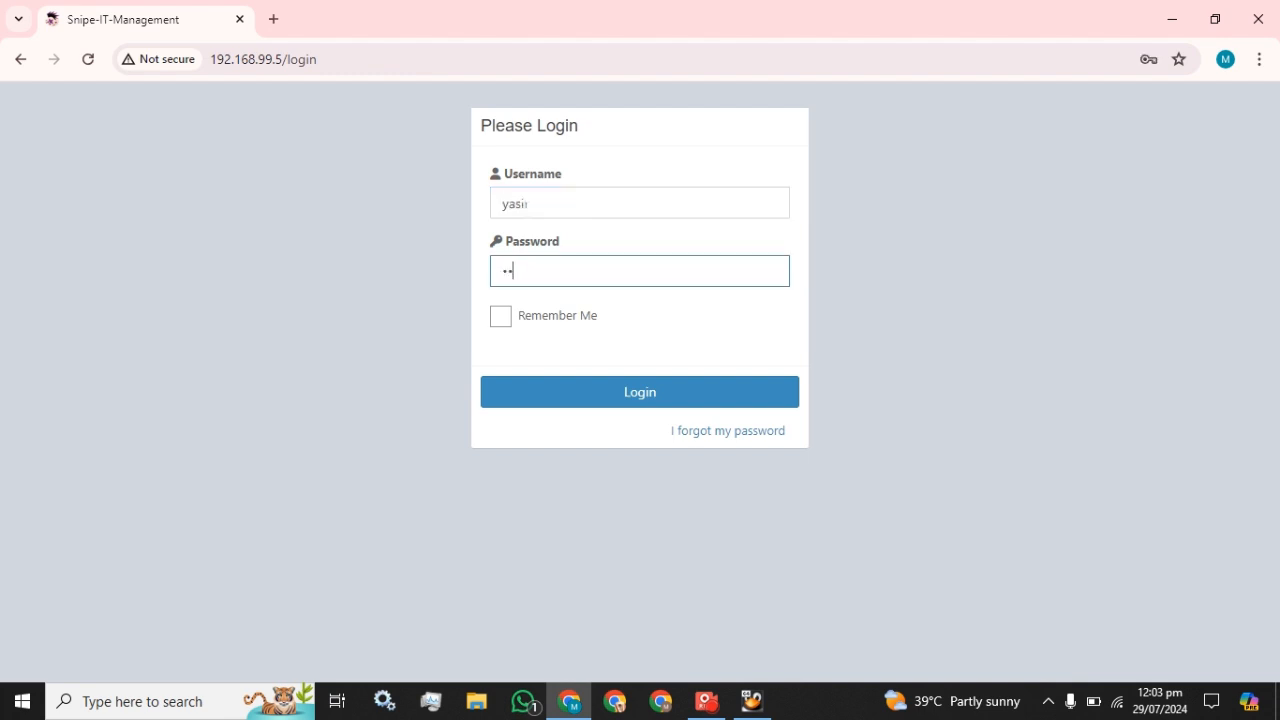
text(******)
key(Return)
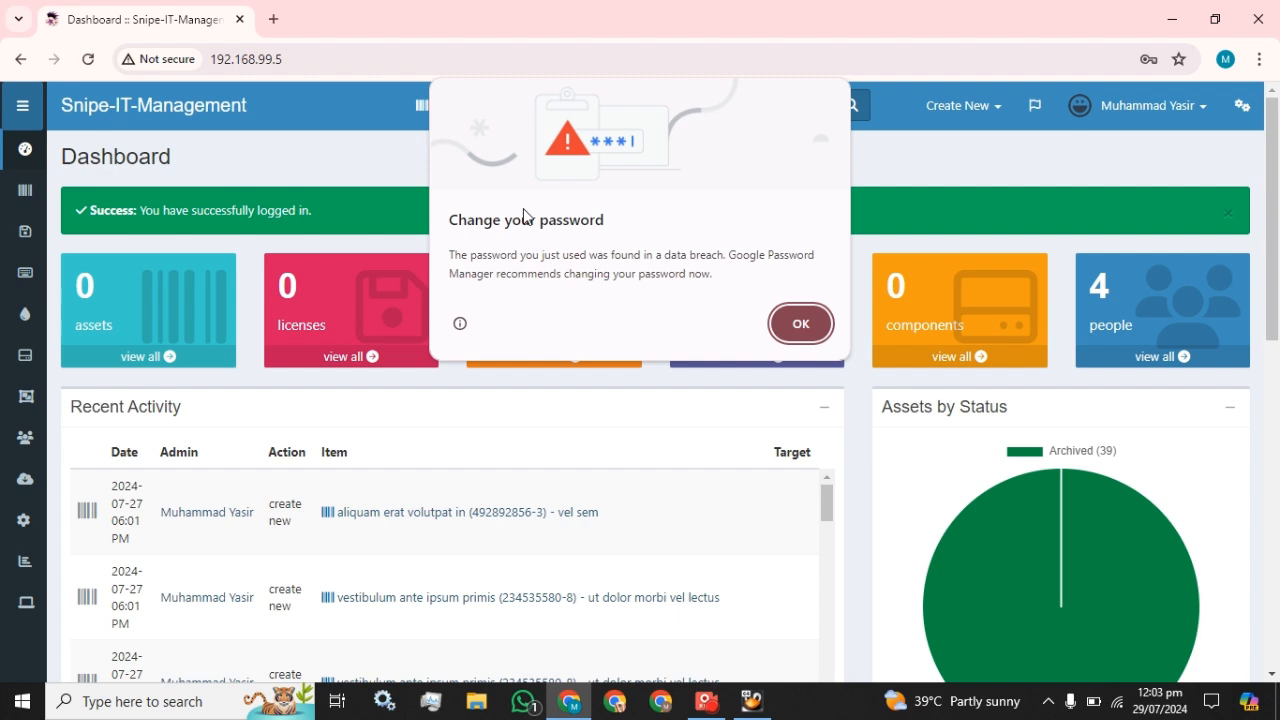
click(796, 322)
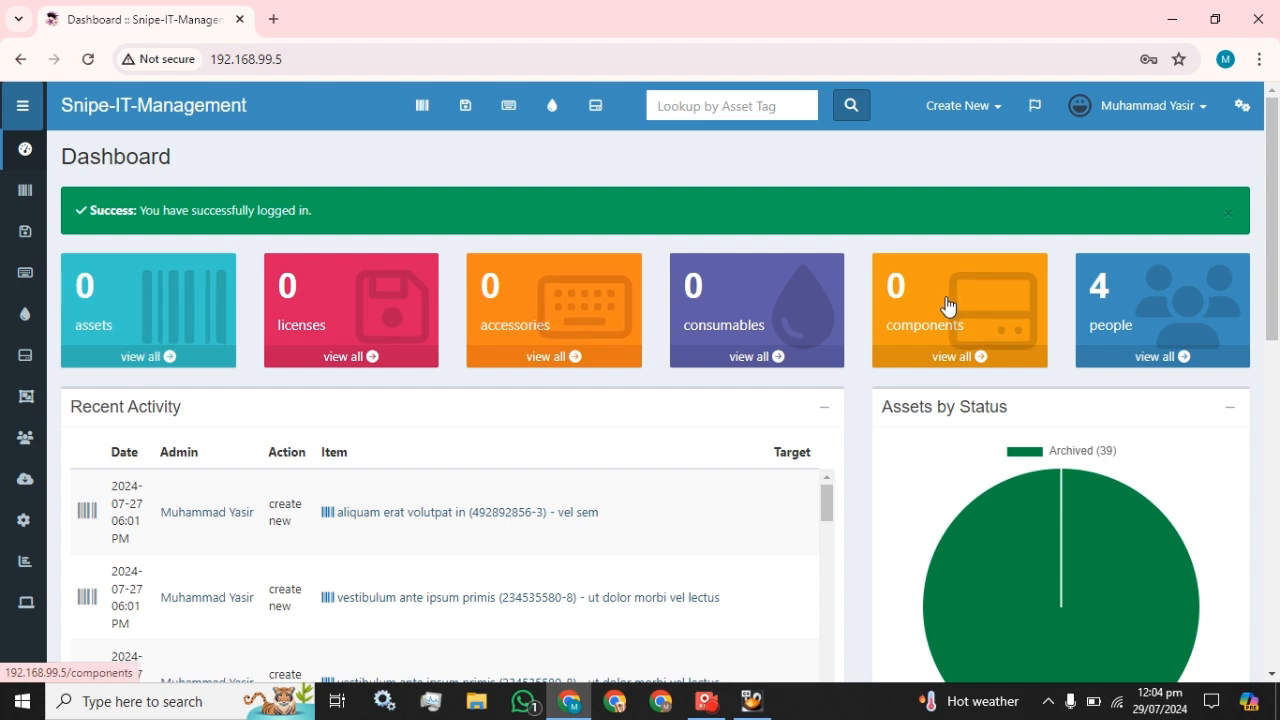
Open the list of all assets and start creating a new asset
mouse_move(10, 205)
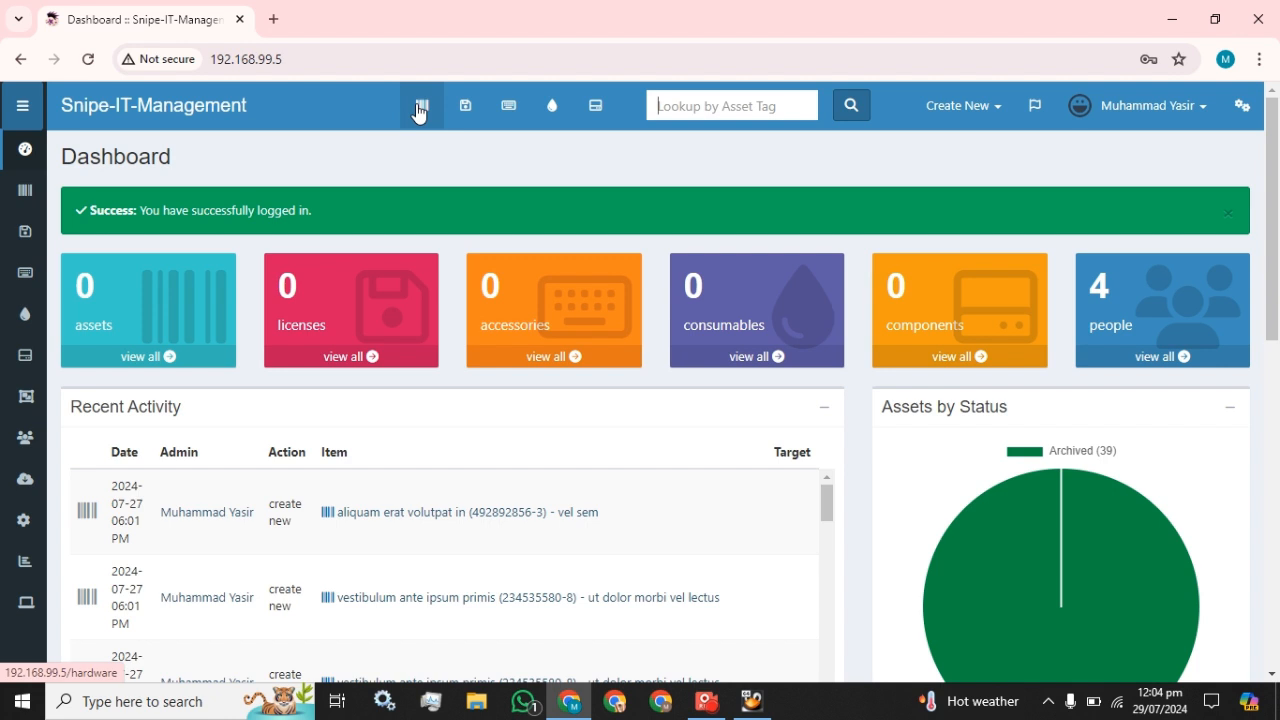
click(420, 108)
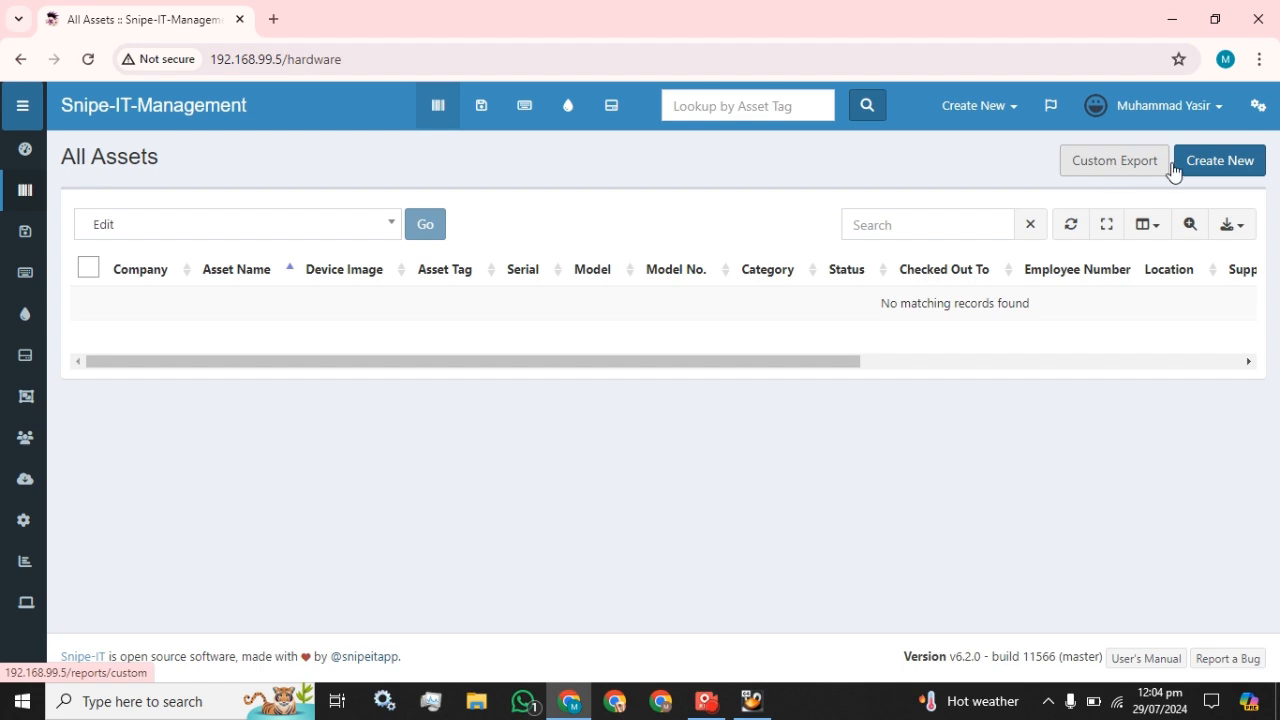
click(997, 118)
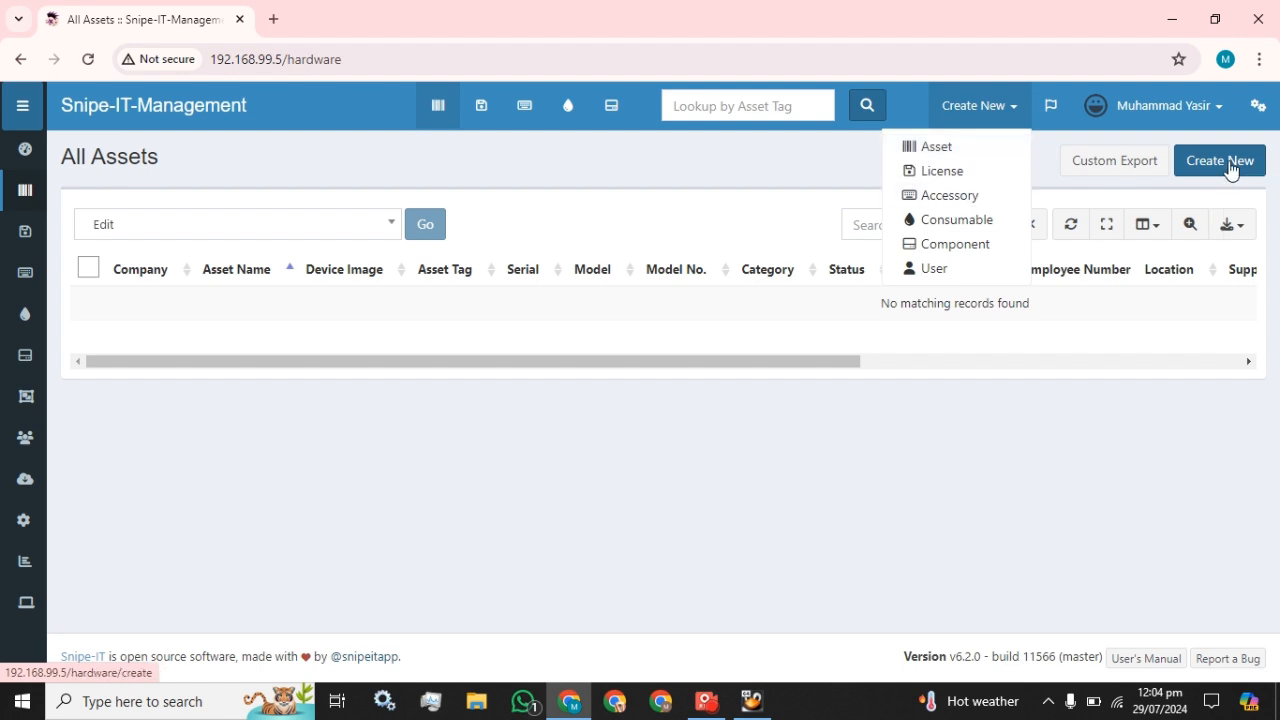
click(1228, 163)
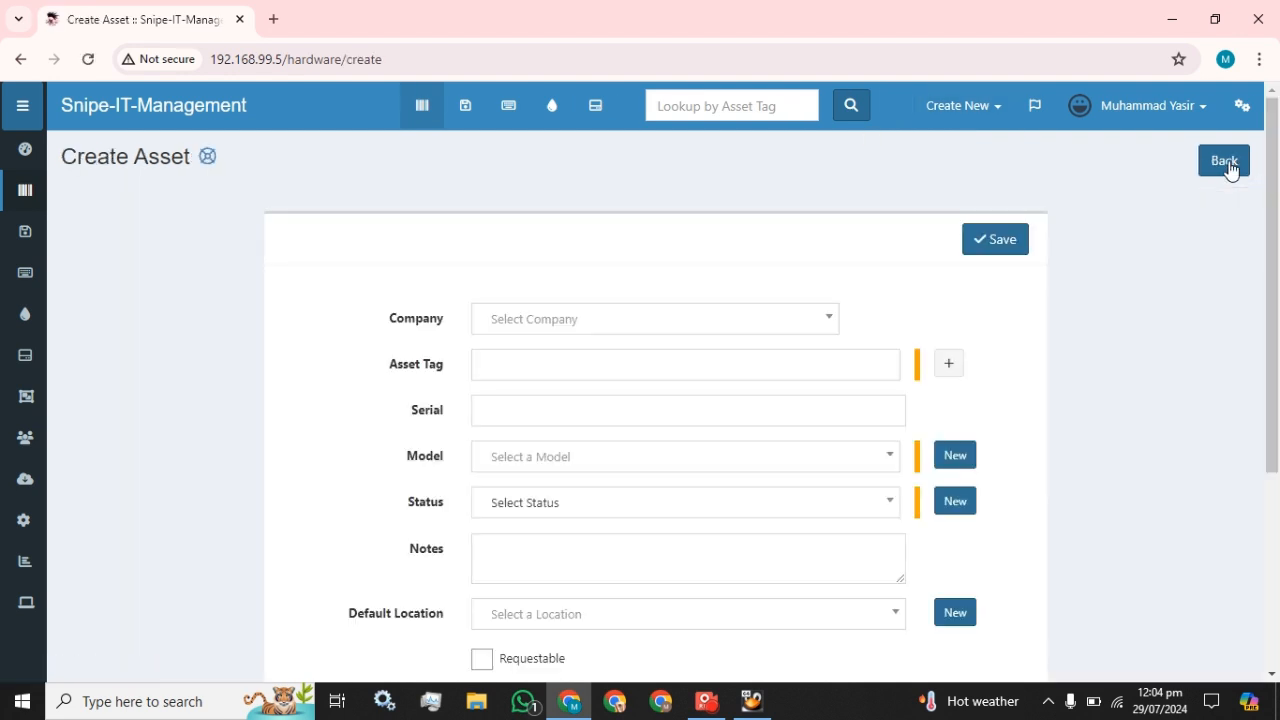
click(676, 322)
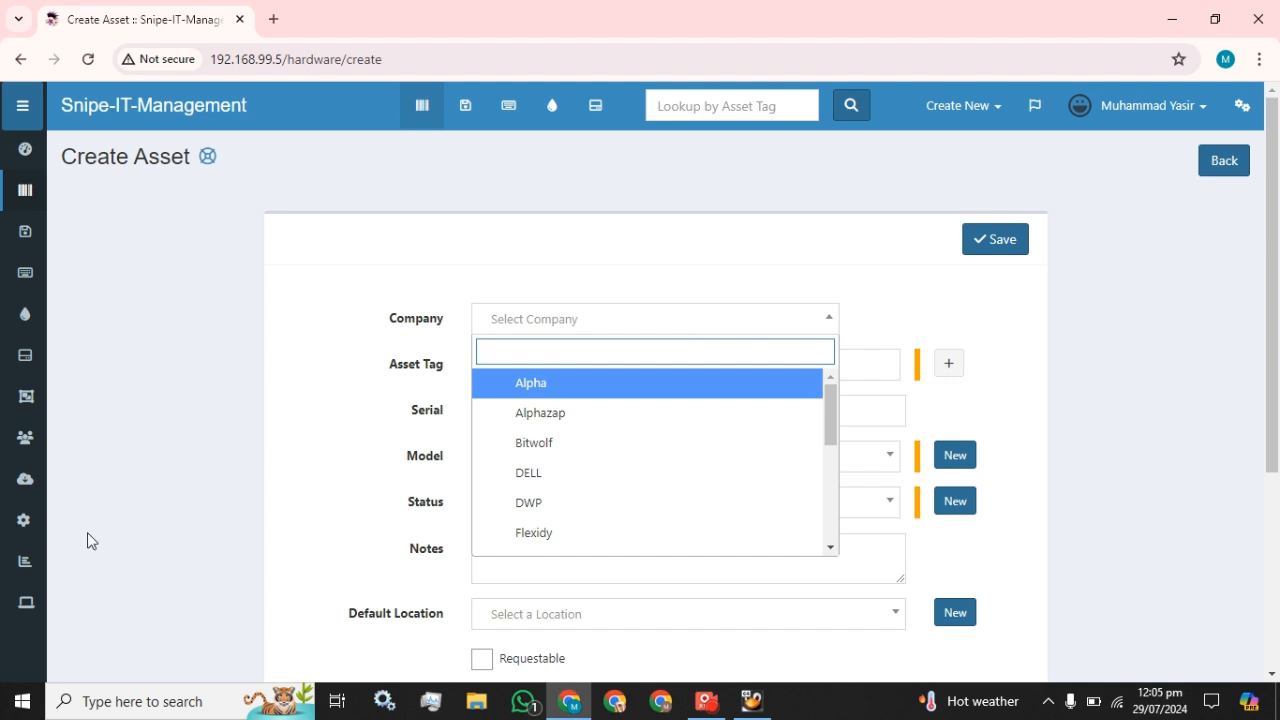
mouse_move(24, 566)
scroll(80, 514, down, 3)
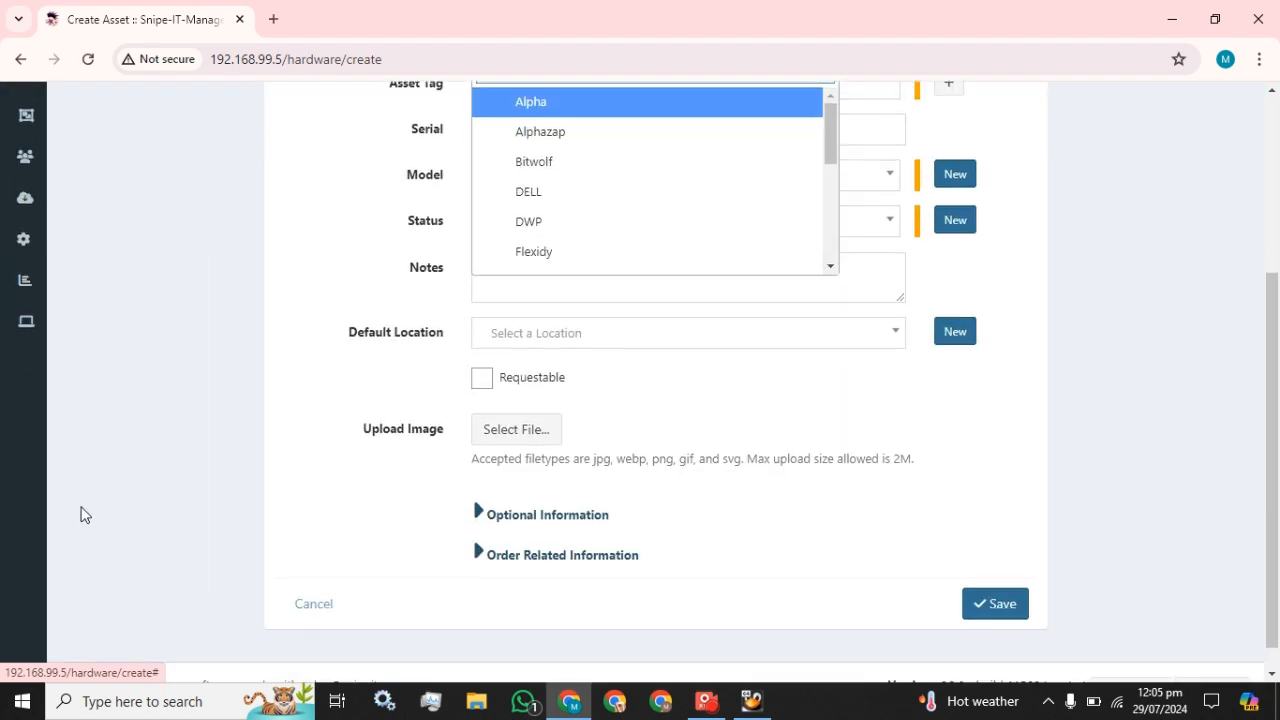
mouse_move(9, 286)
mouse_move(22, 243)
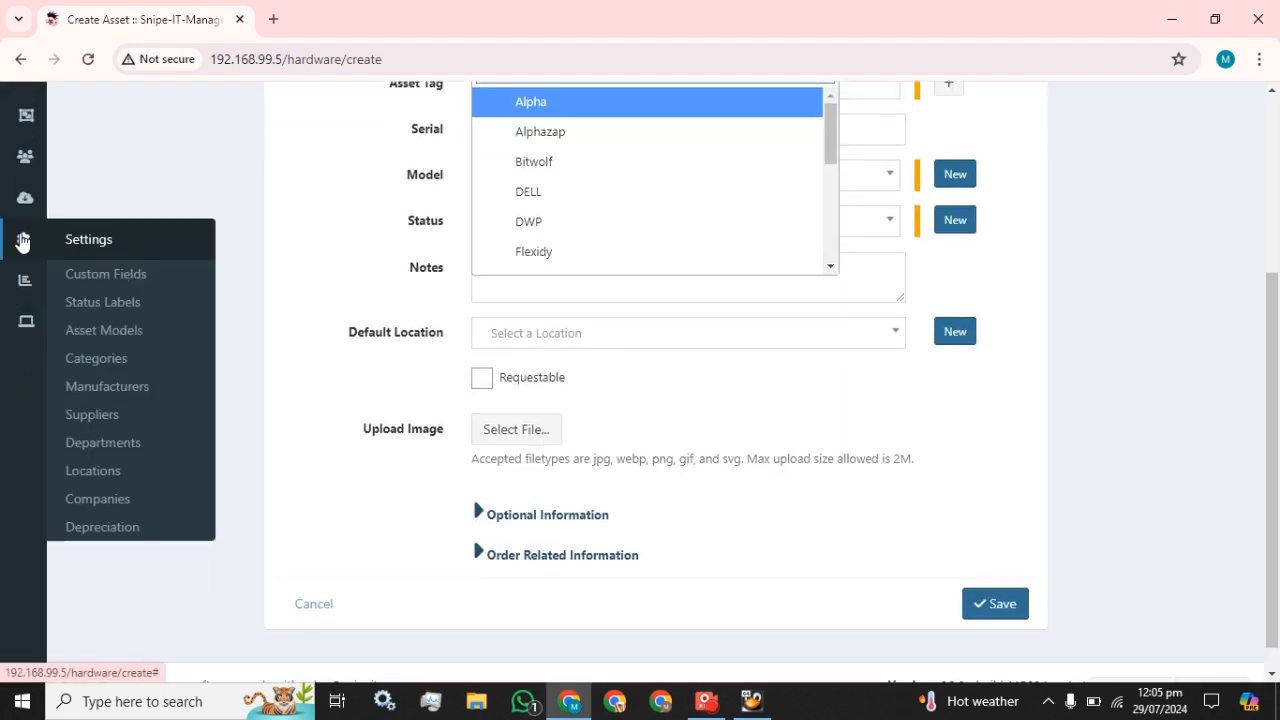
right_click(110, 503)
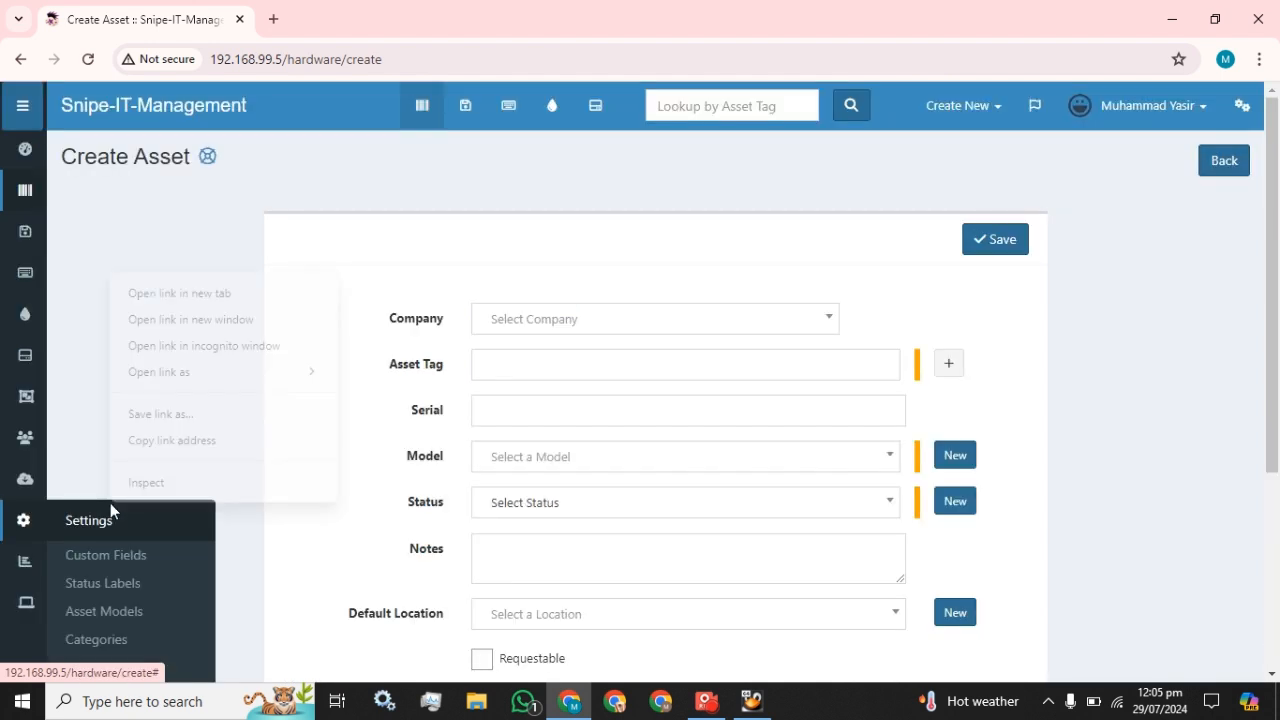
click(78, 342)
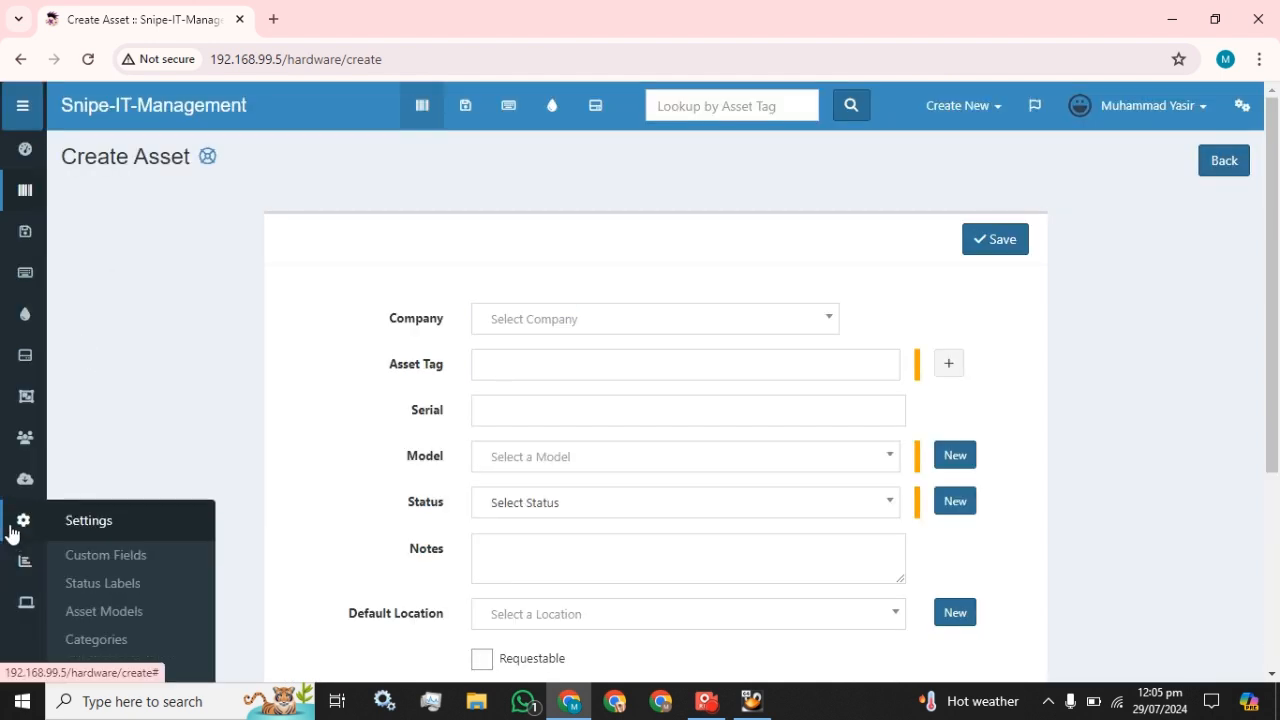
Open the Companies settings page in a new browser tab and look through the company list
scroll(109, 466, down, 3)
mouse_move(21, 209)
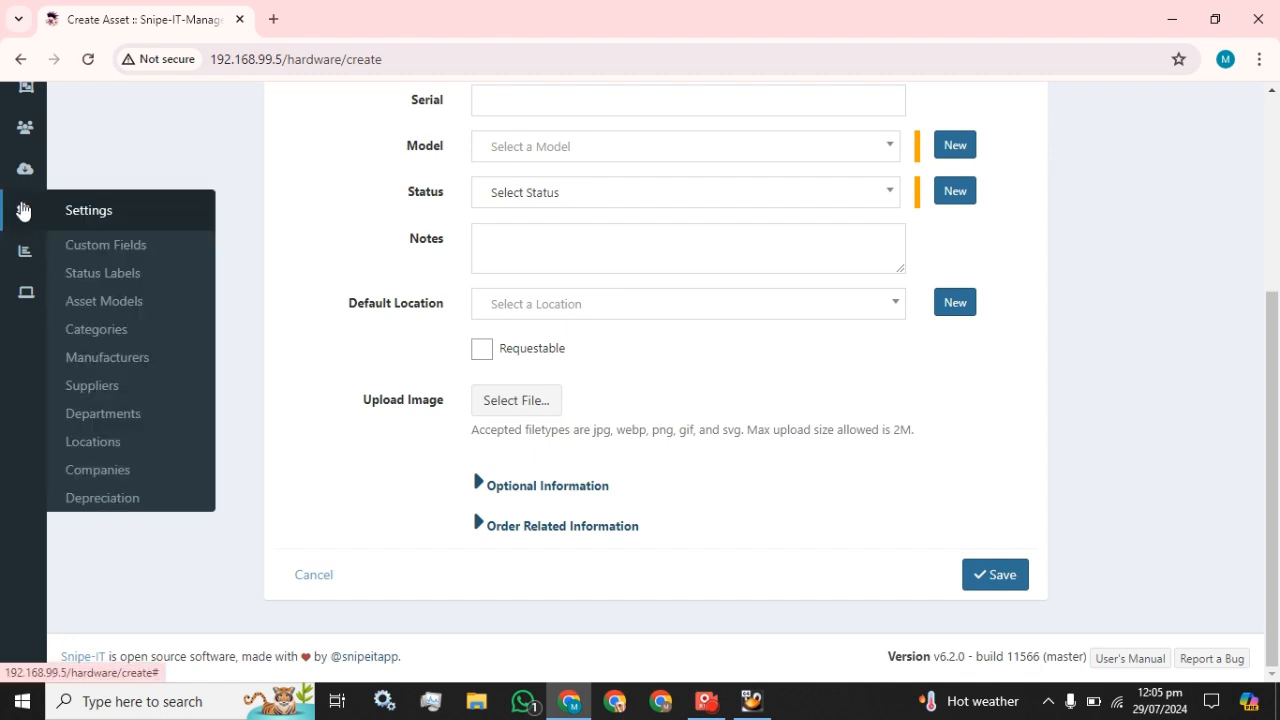
right_click(89, 477)
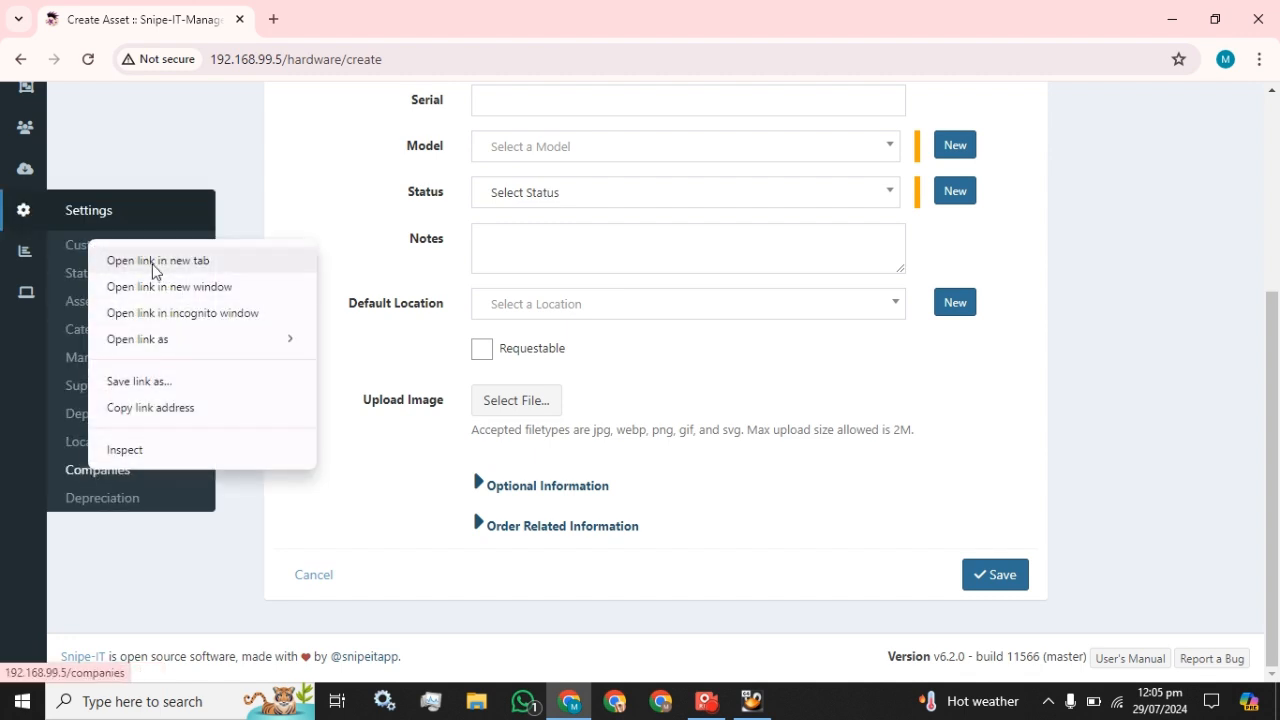
click(114, 260)
click(312, 17)
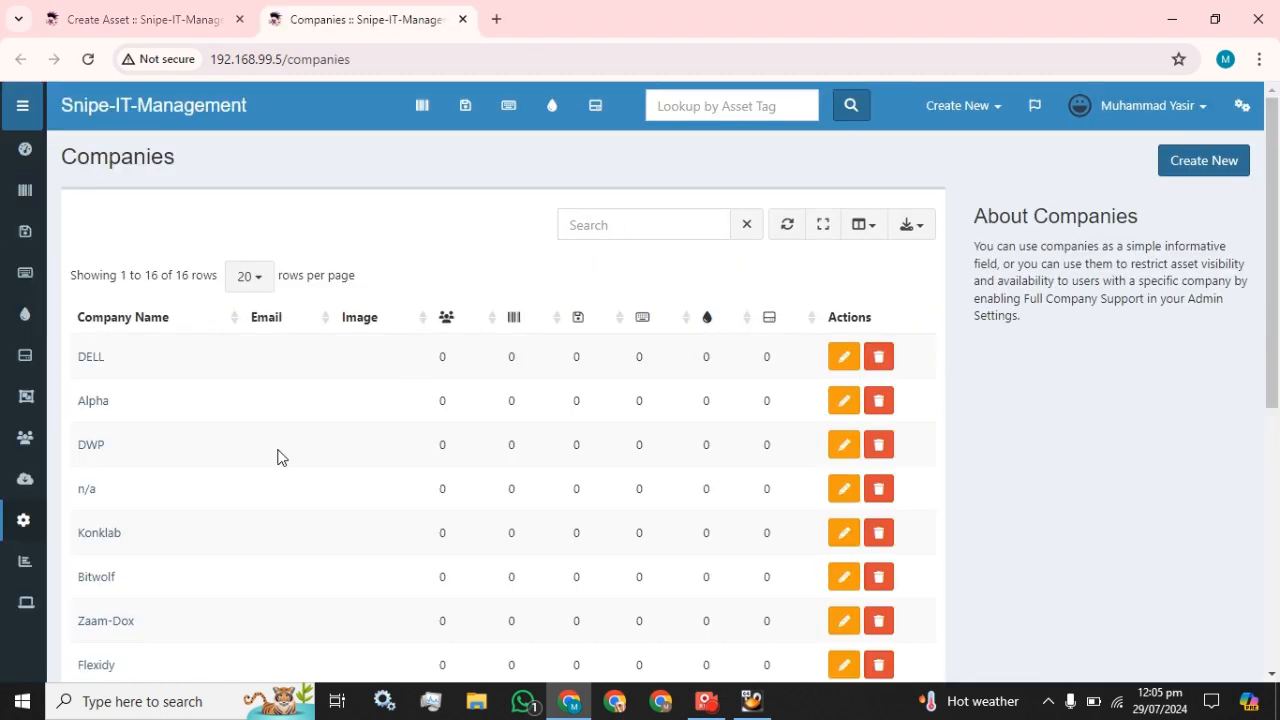
scroll(252, 426, down, 4)
scroll(263, 418, up, 4)
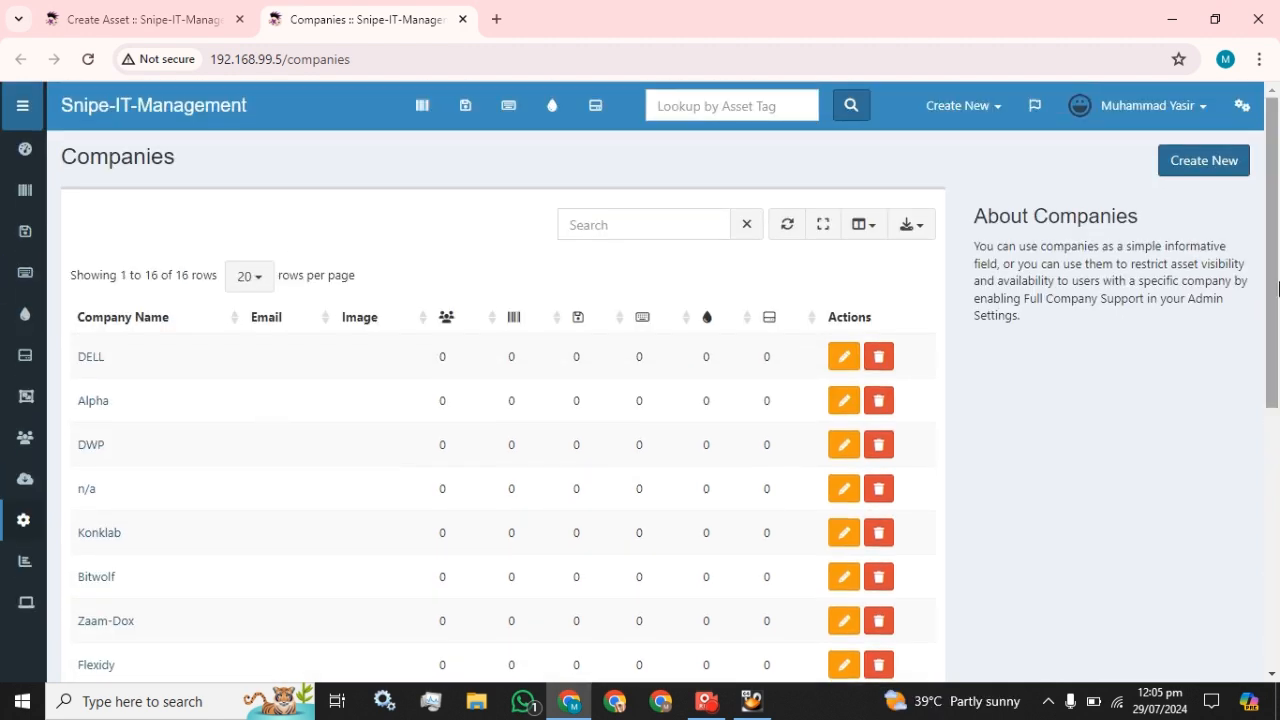
View the fields of the new company form and cancel it without saving a company
click(1208, 170)
click(543, 280)
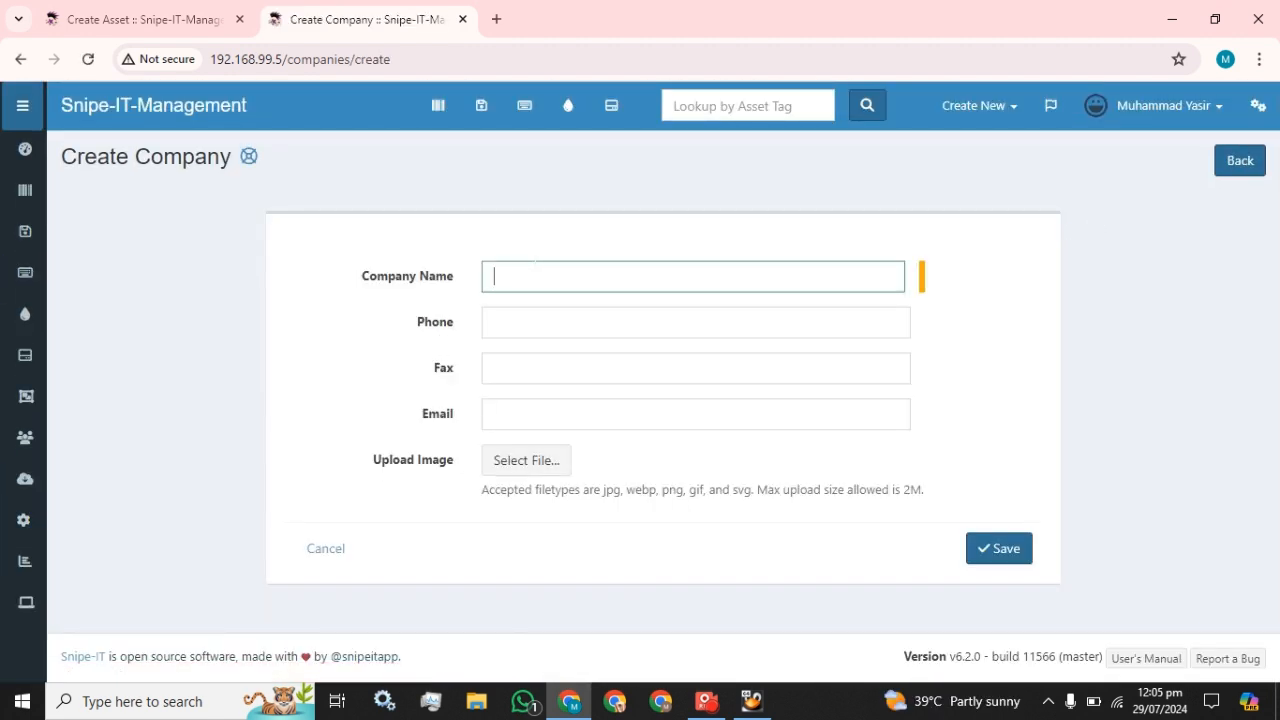
click(509, 328)
key(Tab)
click(506, 438)
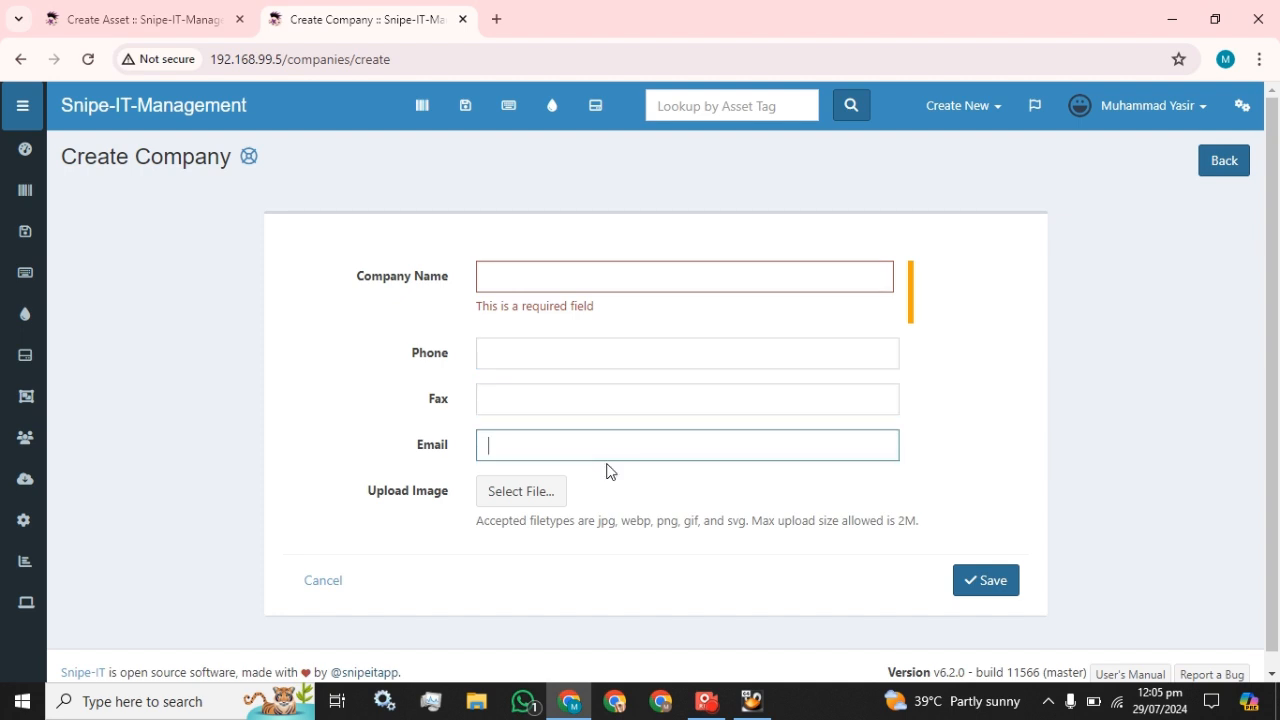
click(329, 584)
click(200, 14)
click(410, 14)
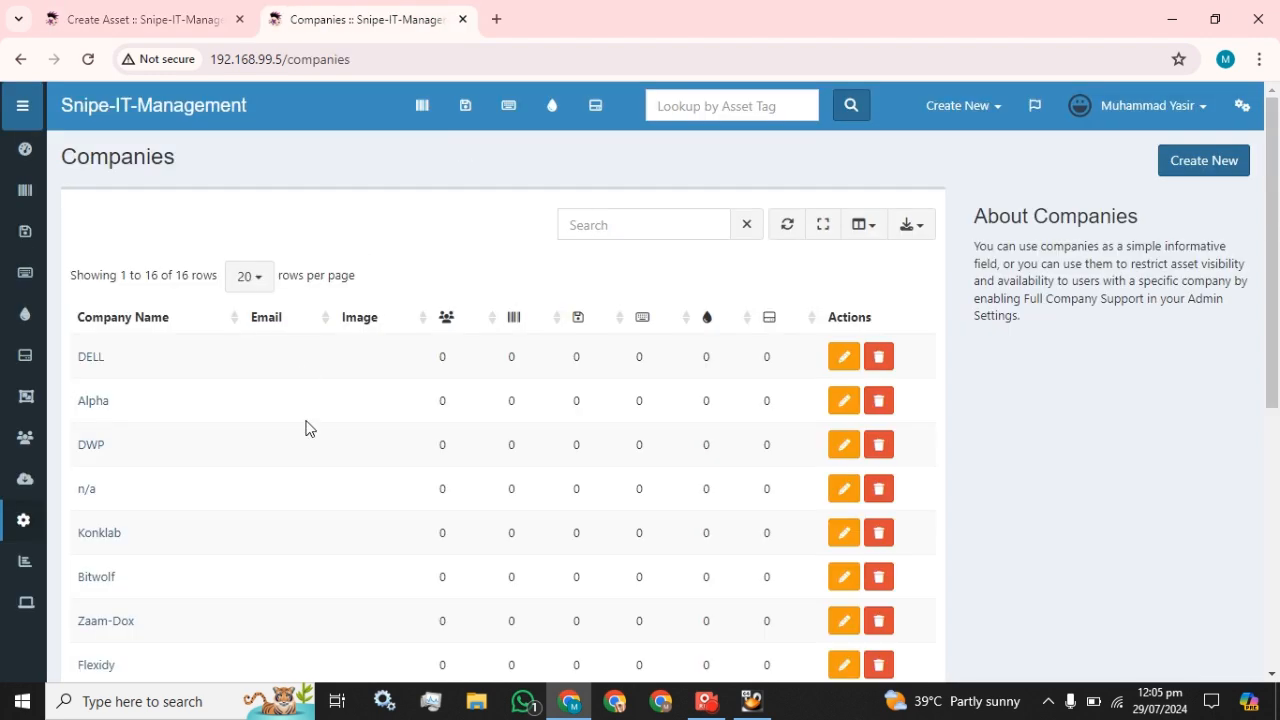
In the Create Asset form, select the company Alphazap and enter asset tag tag3456 and serial sn987yu
click(150, 18)
scroll(752, 300, up, 3)
click(760, 337)
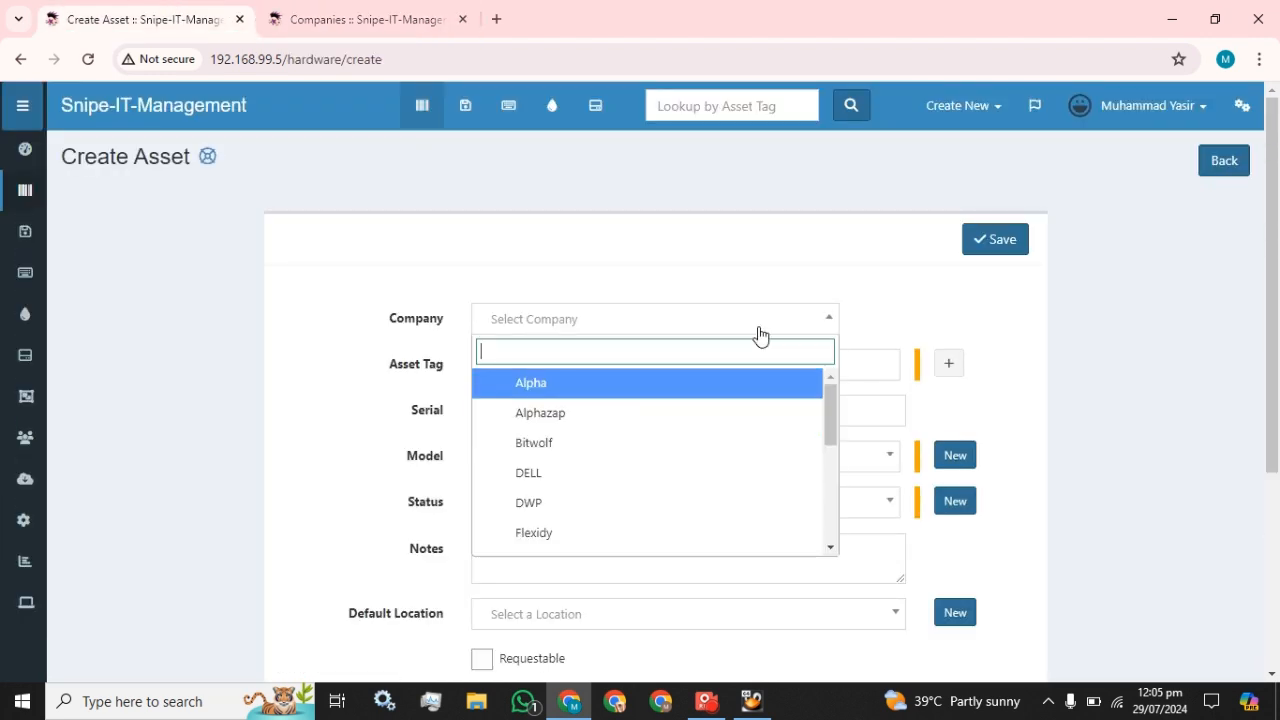
click(571, 415)
click(578, 365)
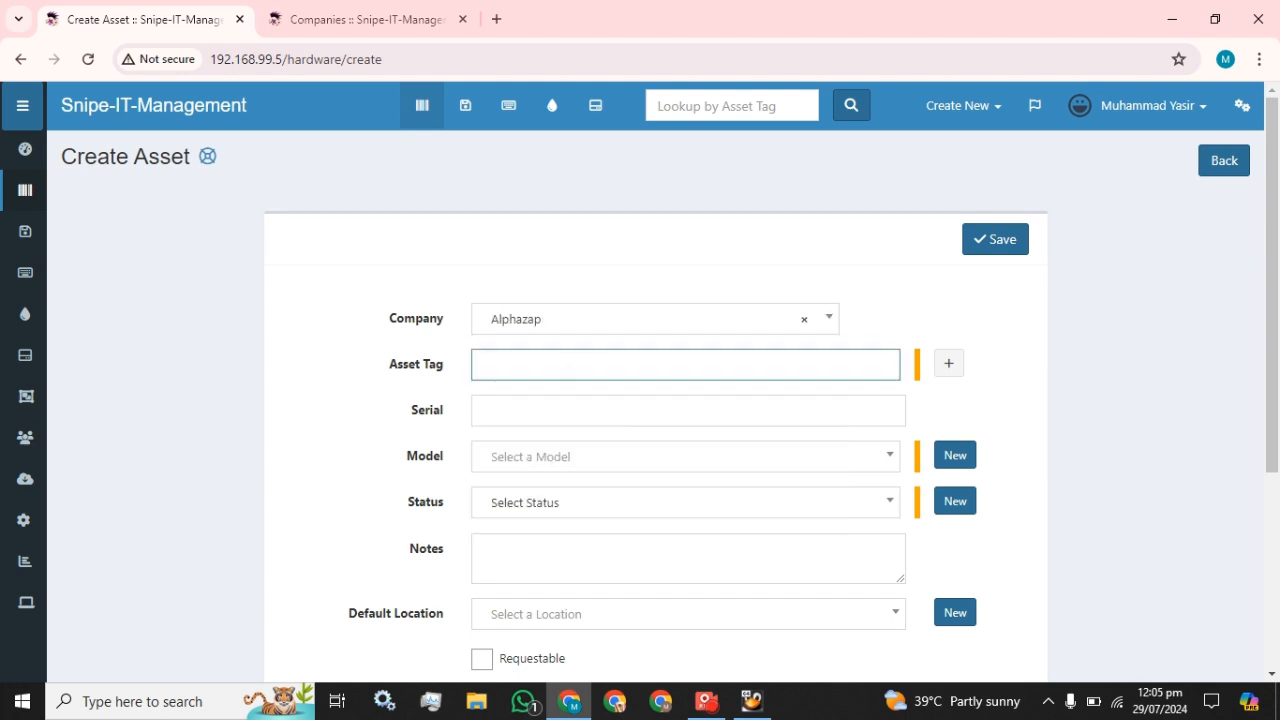
text(tag3456)
click(538, 409)
text(sn987yu)
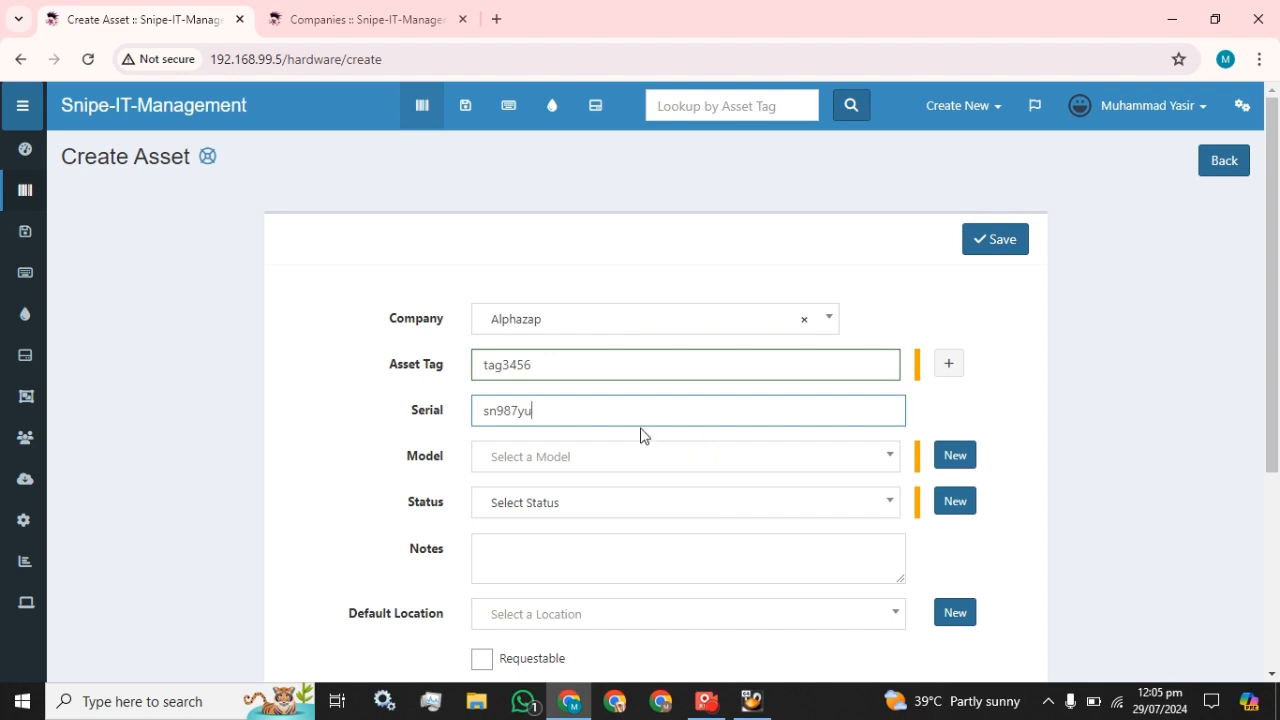
Set the asset's model to "aliquam augue - Trudeo sem duis aliquam" and its status to Online
scroll(641, 435, down, 1)
click(719, 366)
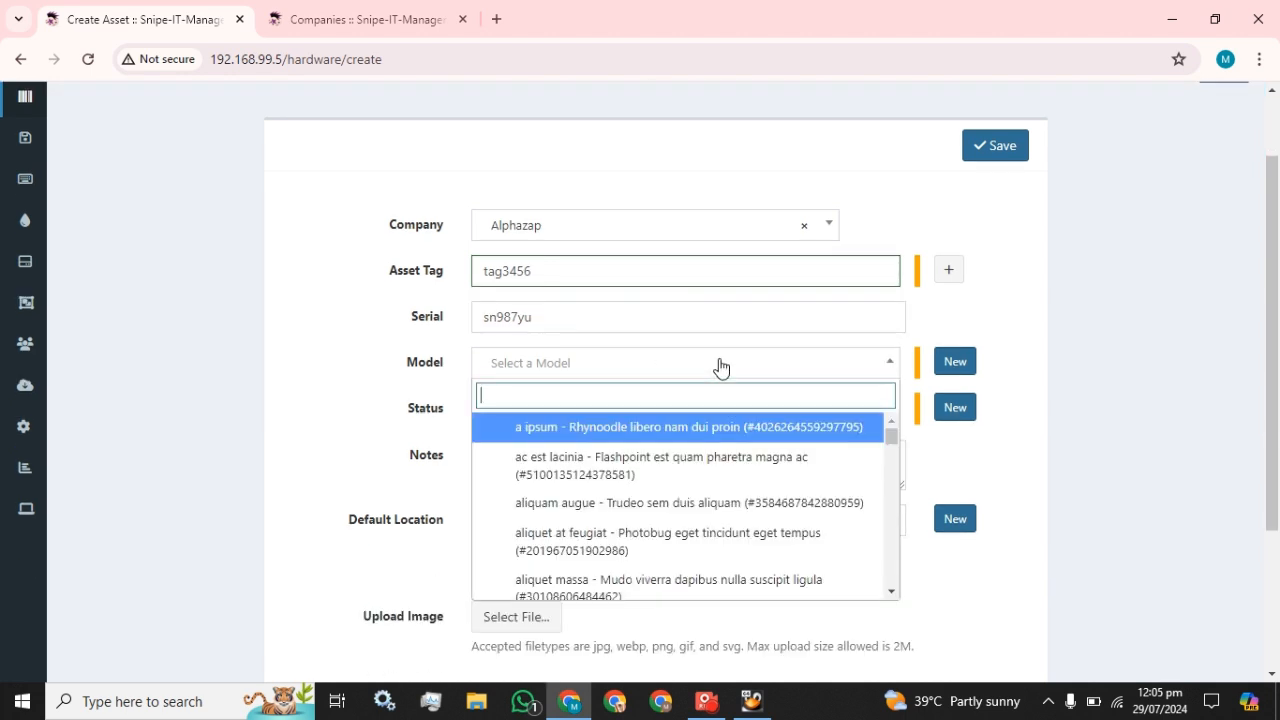
click(719, 366)
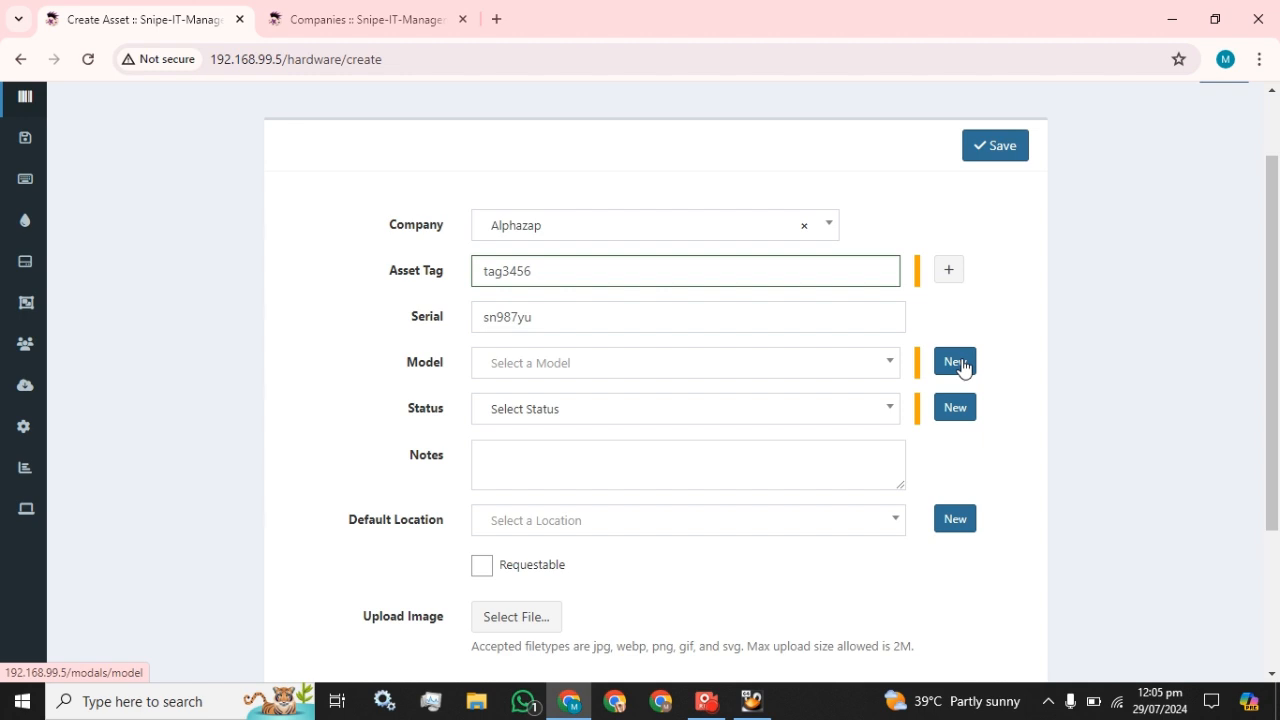
click(863, 380)
click(604, 510)
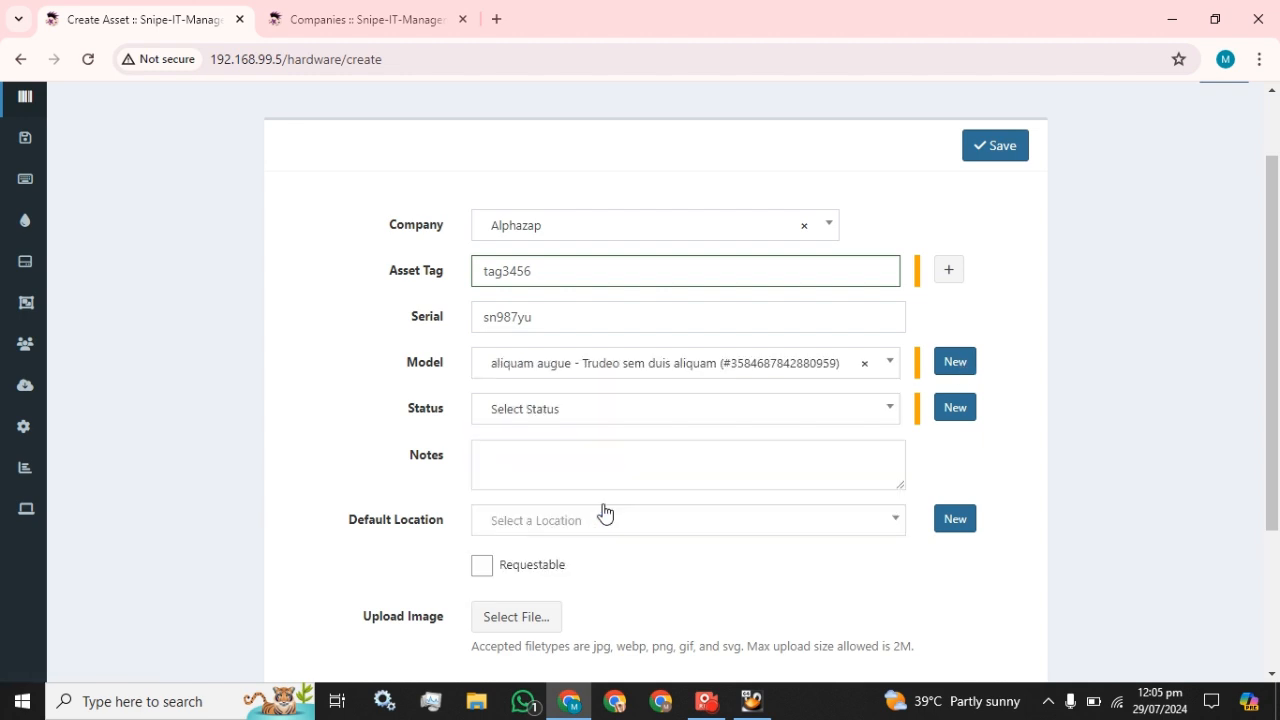
click(695, 418)
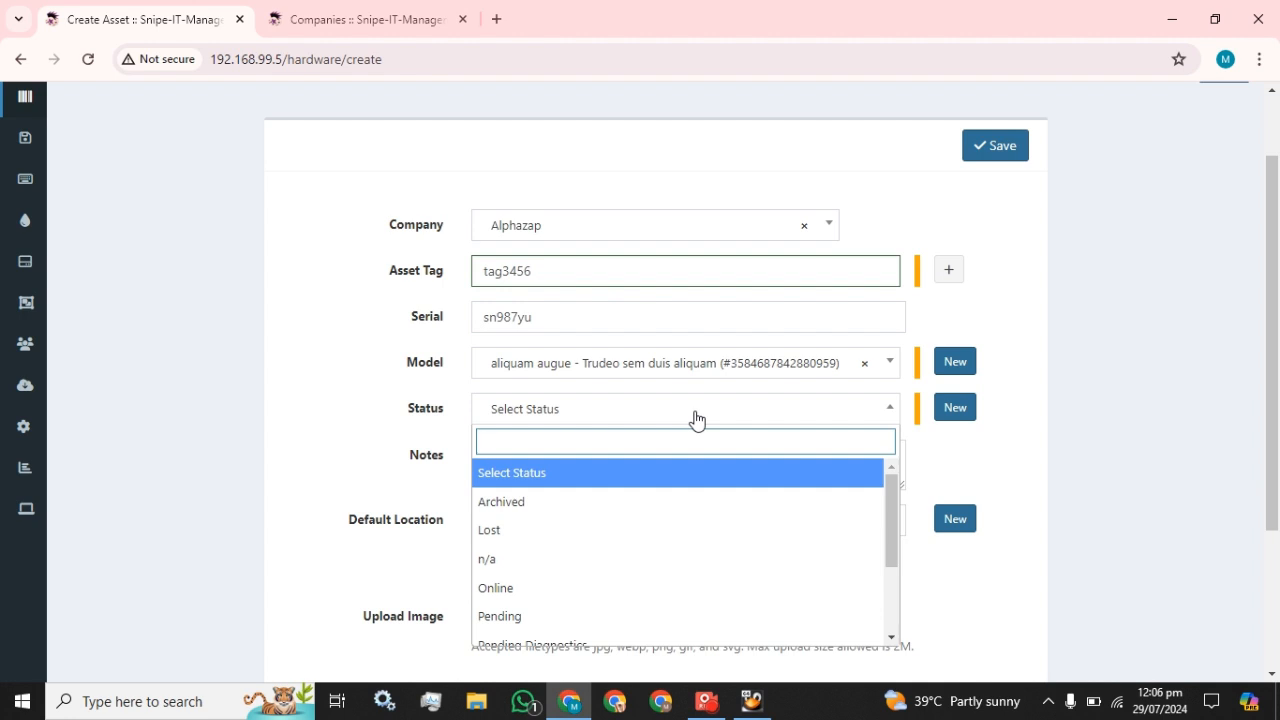
click(553, 590)
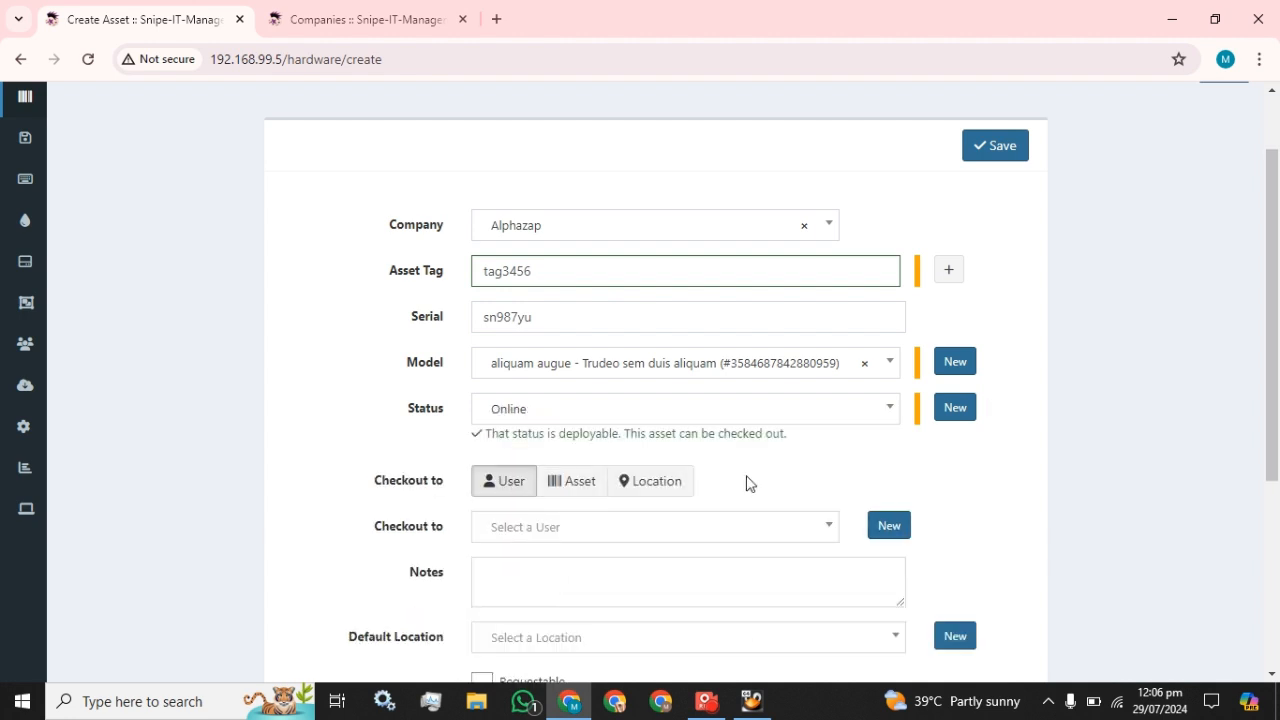
Choose the root user as the asset's checkout target and set its default location to Accha
scroll(500, 409, down, 2)
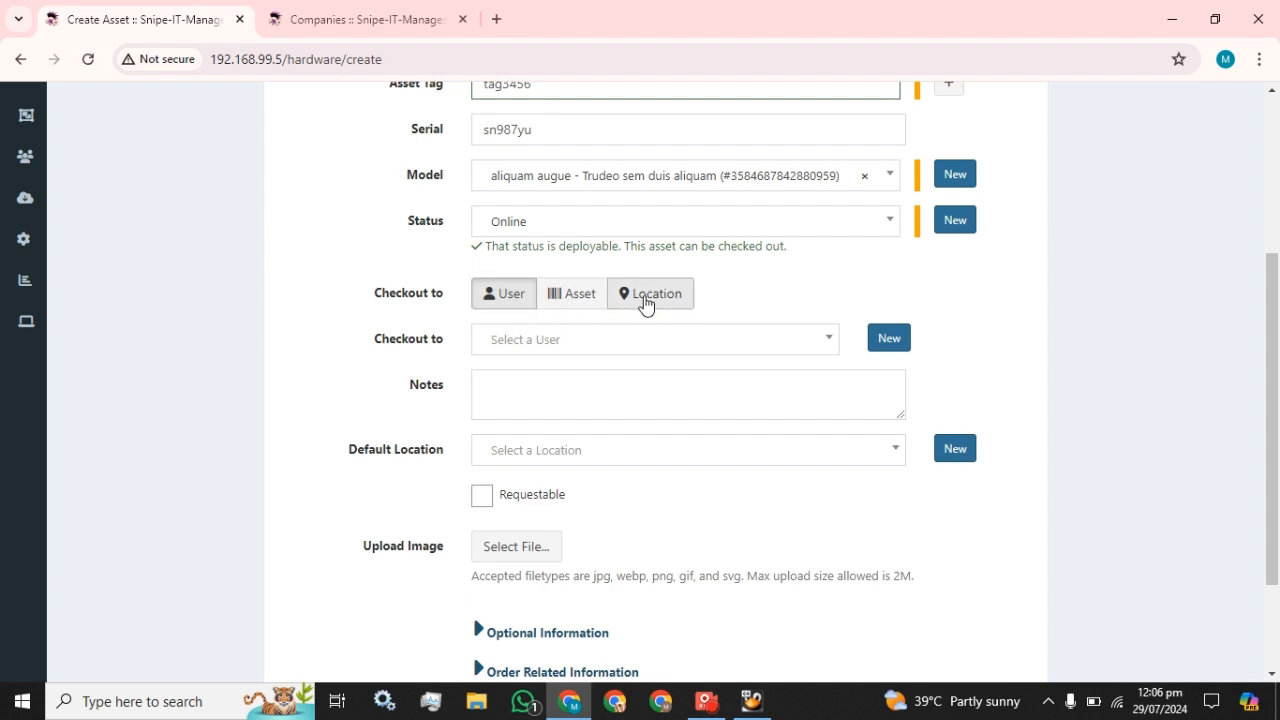
click(677, 350)
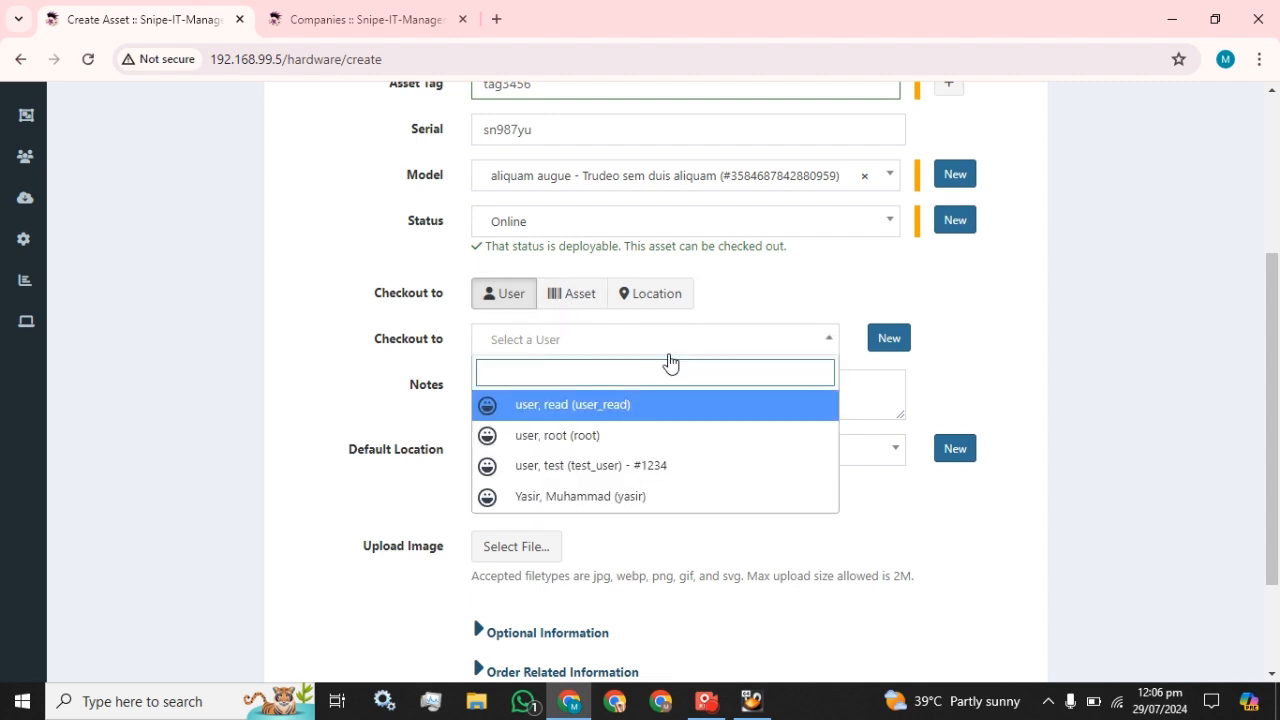
click(566, 452)
key(Tab)
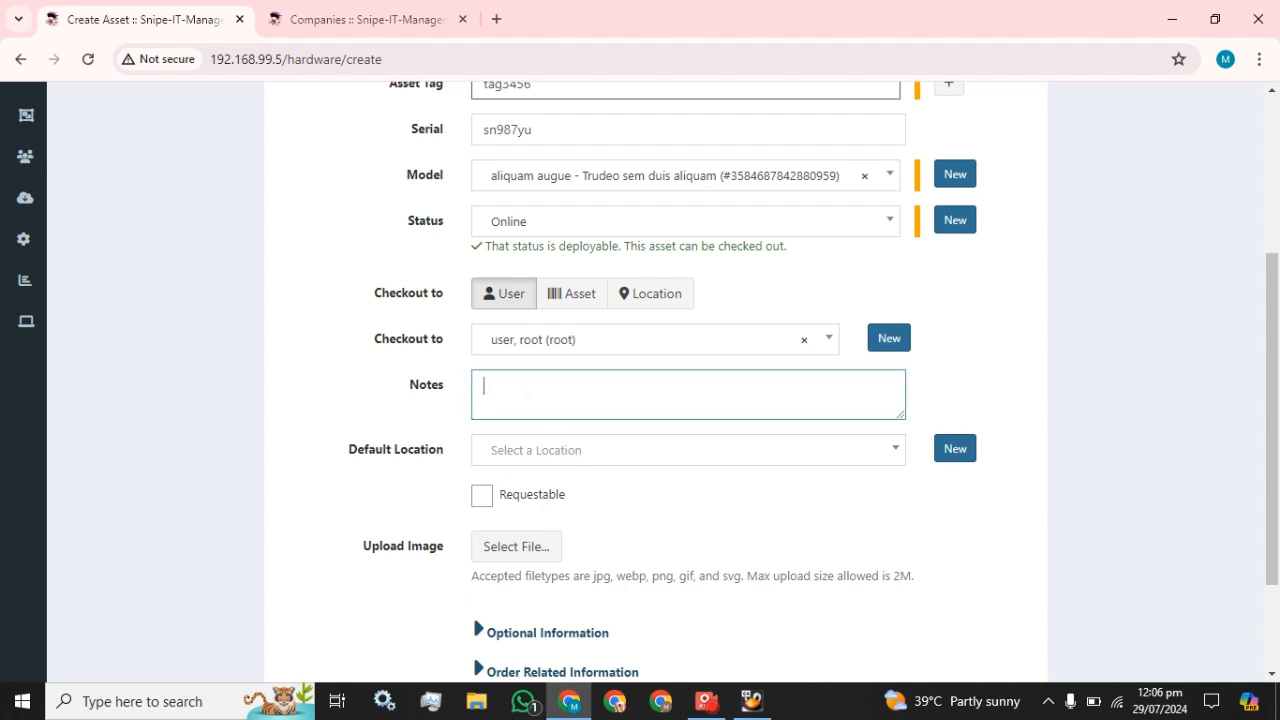
scroll(660, 380, down, 1)
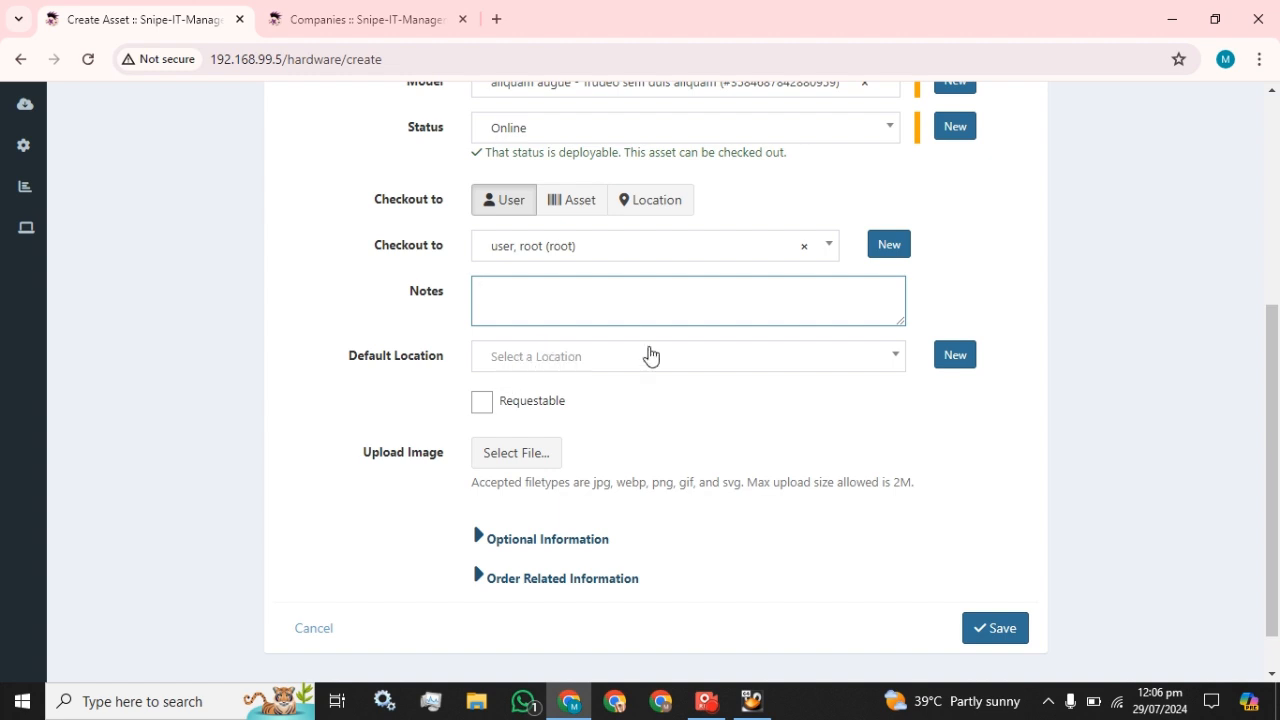
click(866, 369)
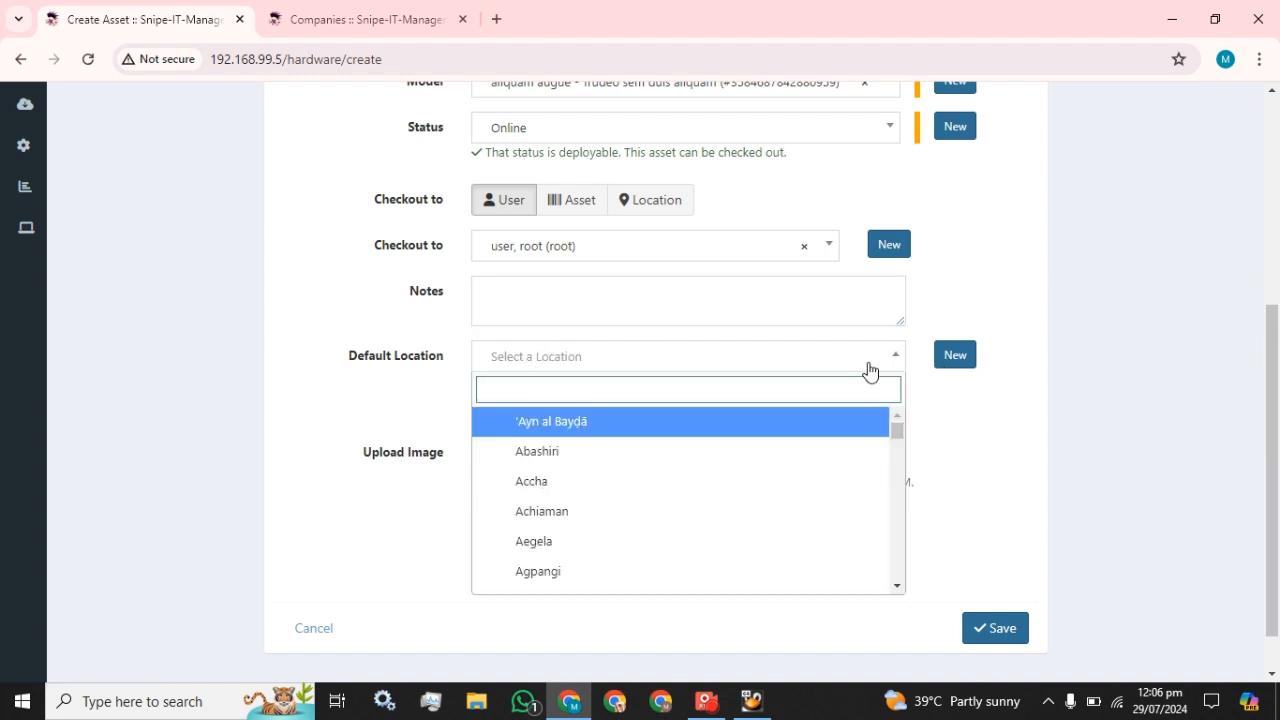
click(552, 483)
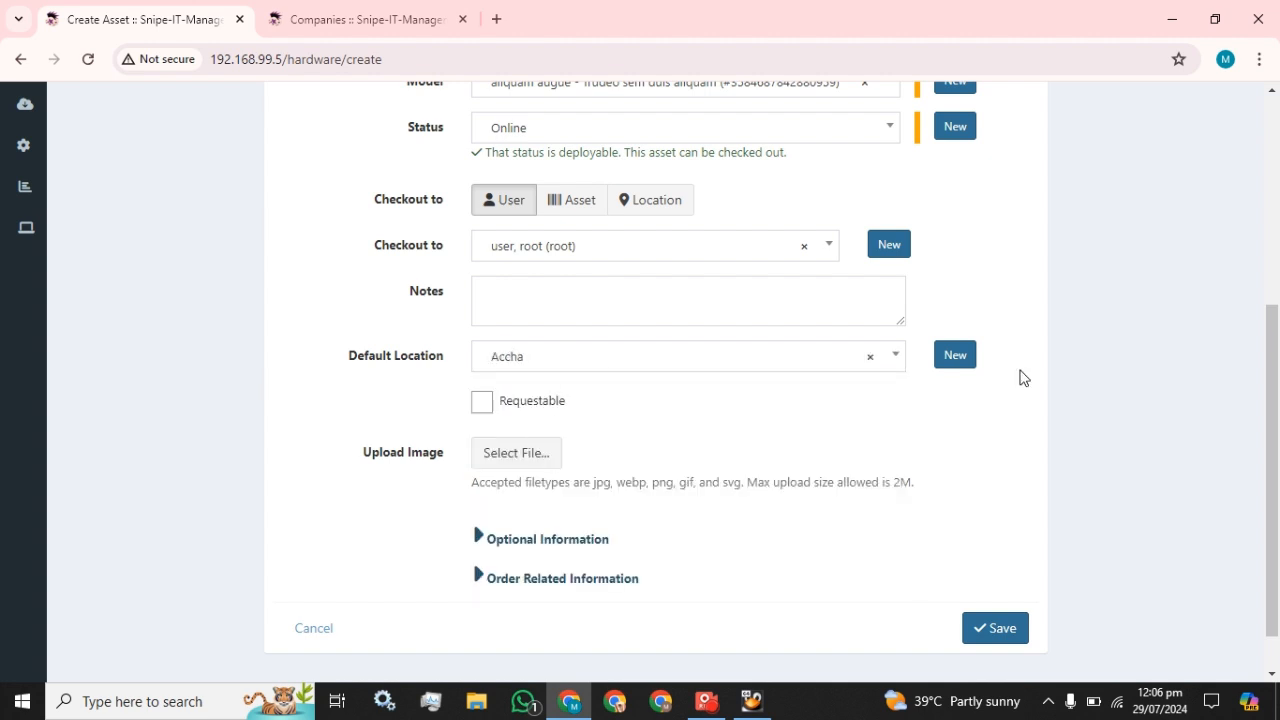
Review the company list and the options in the Settings submenu, and return to the Create Asset form
click(357, 19)
mouse_move(24, 520)
scroll(94, 420, down, 3)
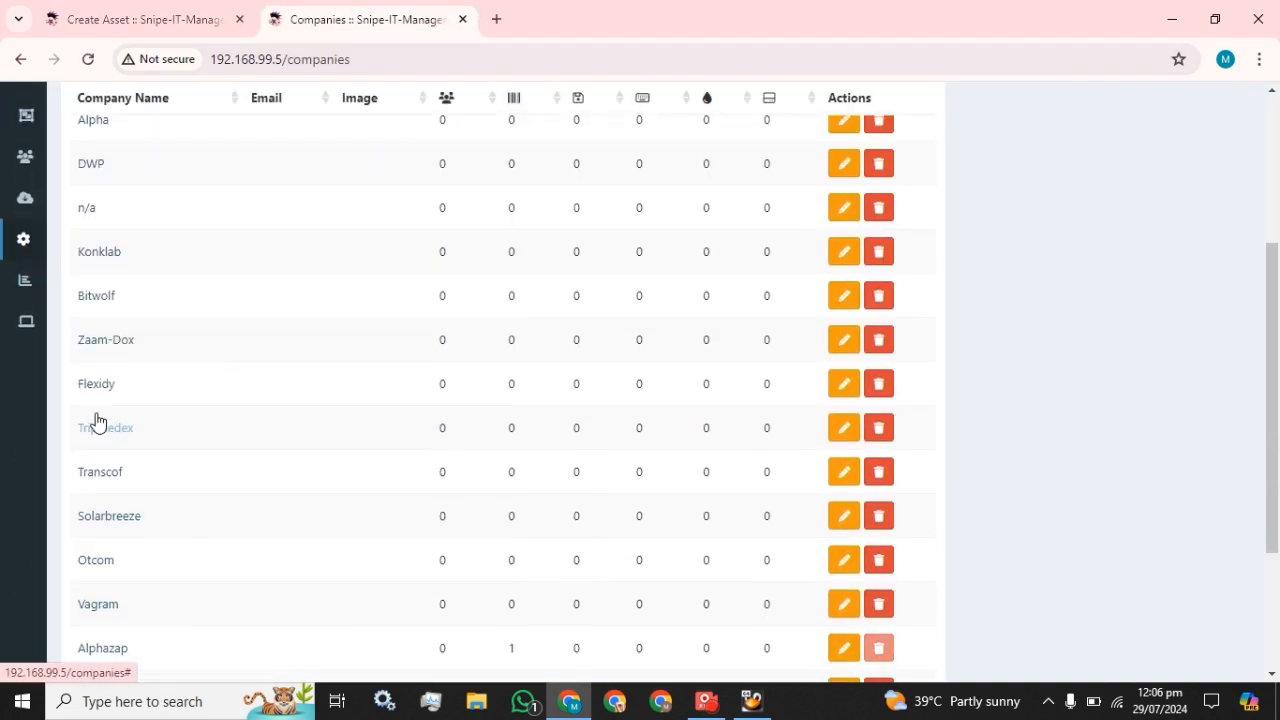
mouse_move(31, 257)
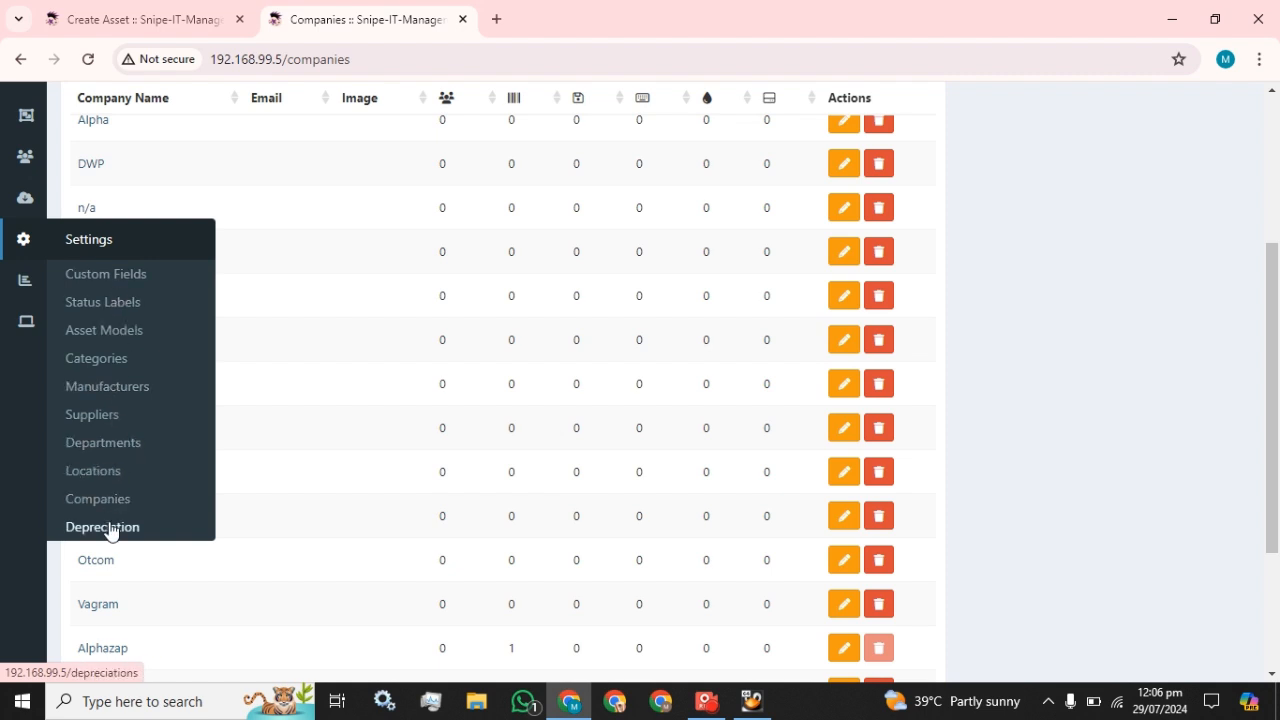
click(146, 36)
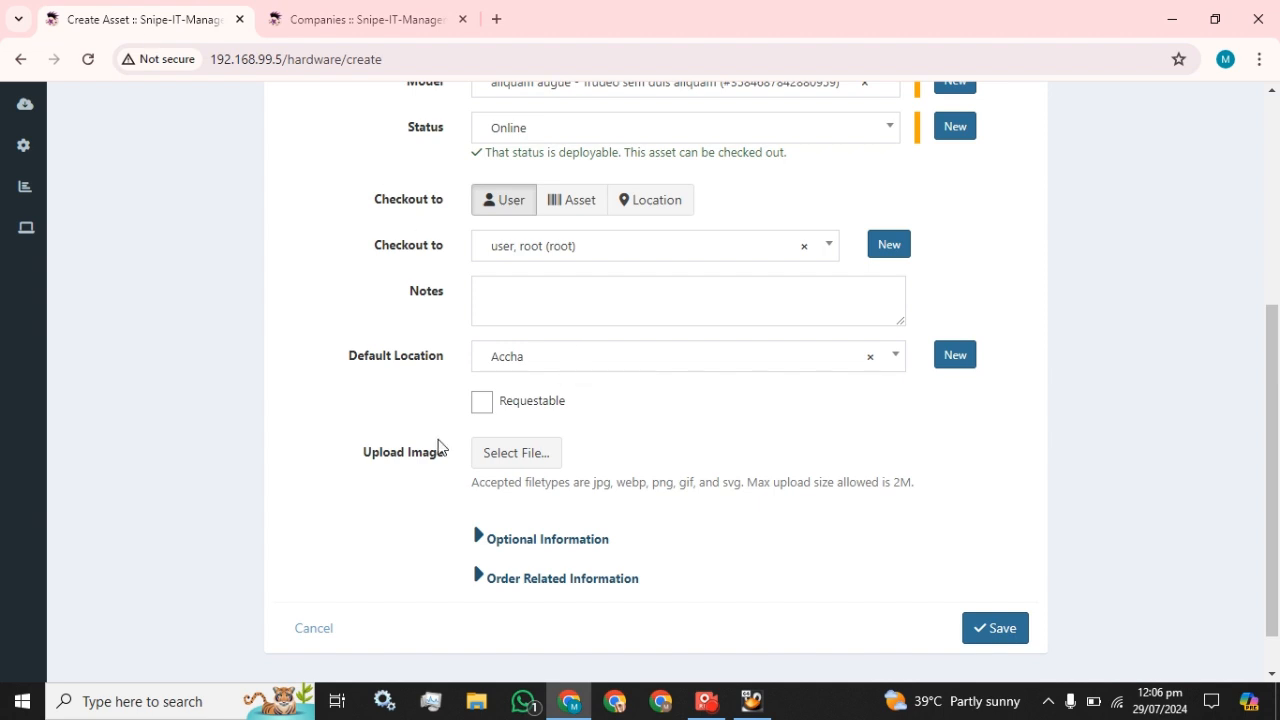
Mark the asset as requestable and expand its Optional Information and Order Related Information sections
click(483, 412)
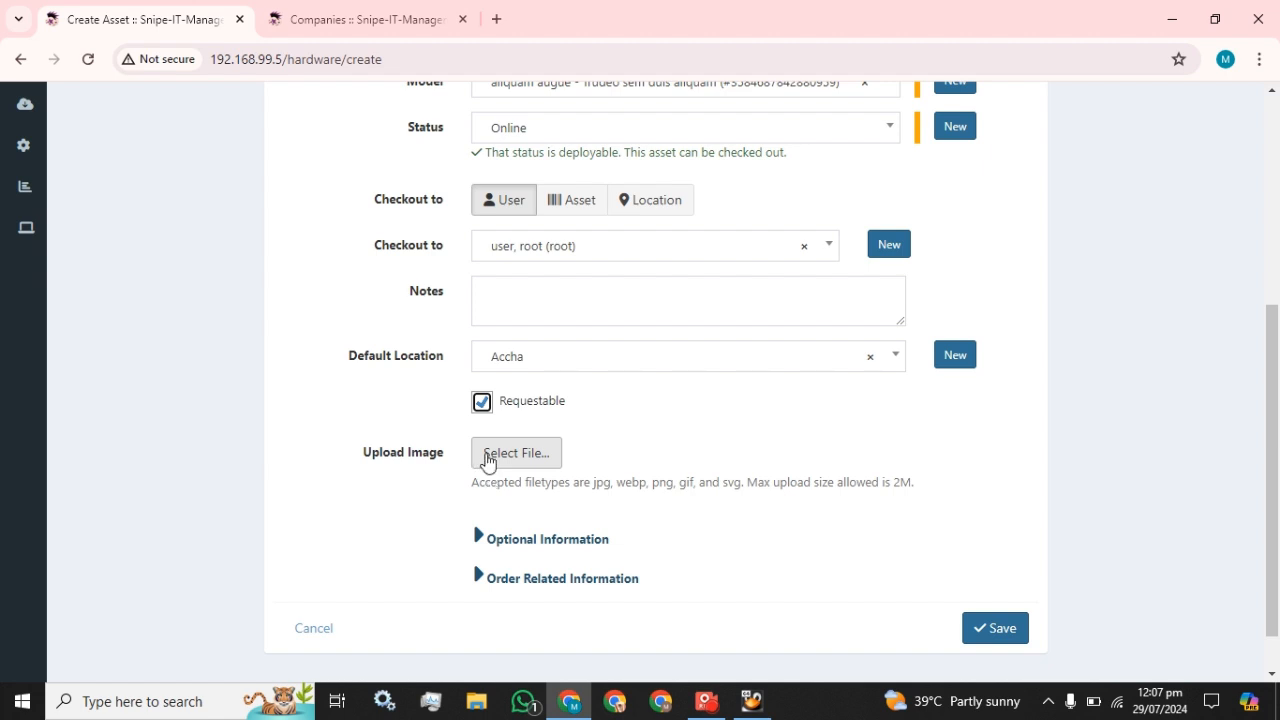
click(478, 537)
scroll(498, 520, down, 2)
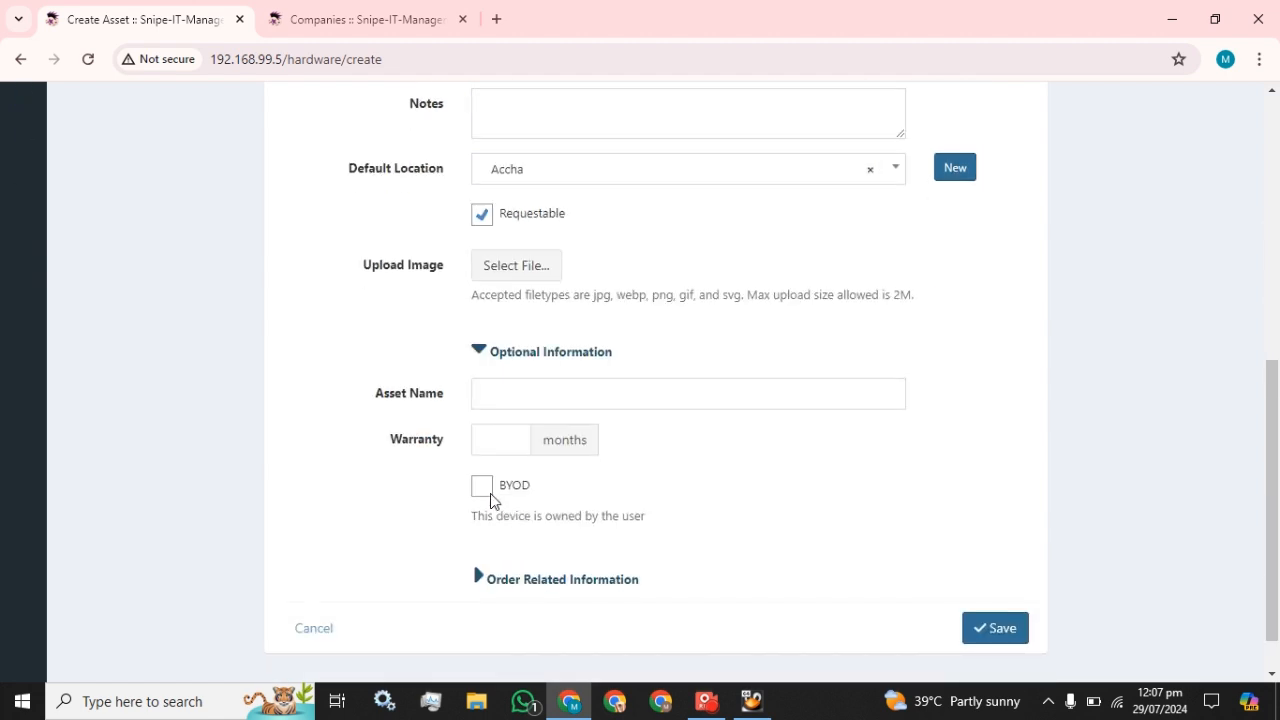
click(476, 576)
scroll(528, 400, down, 2)
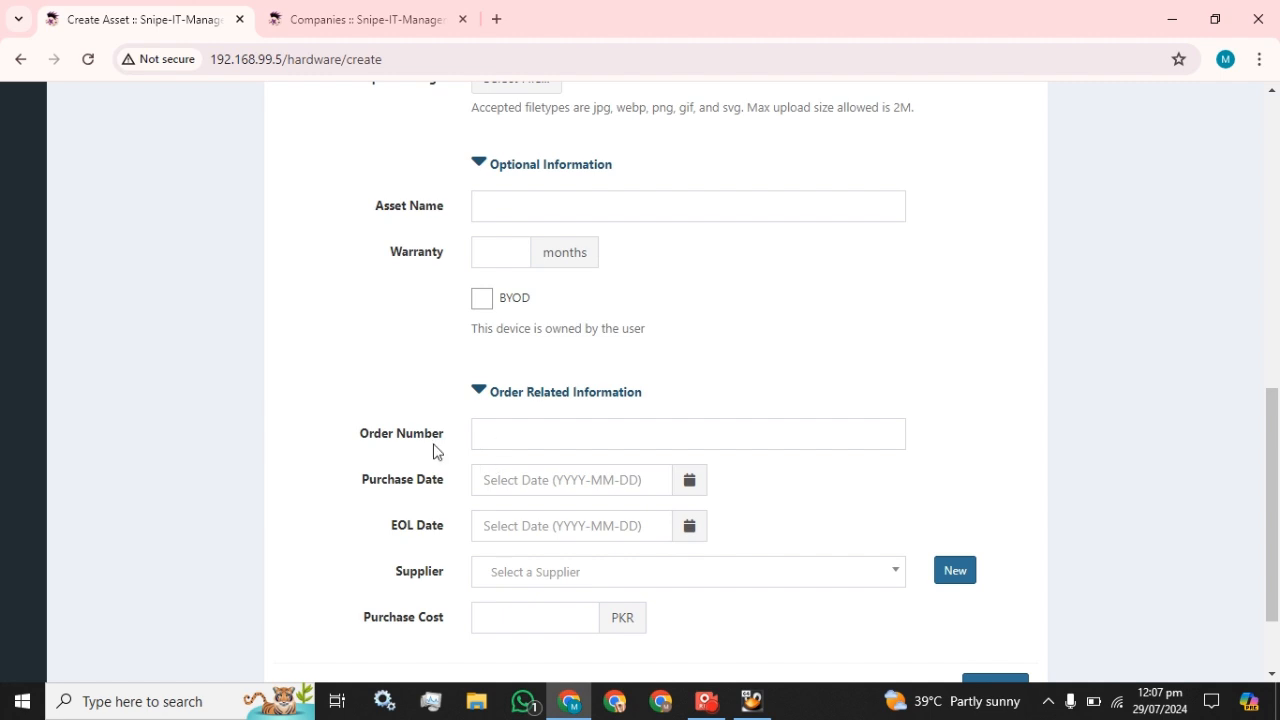
Leave the order number and dates blank, set the supplier to Bluejam, and save the new asset
click(528, 440)
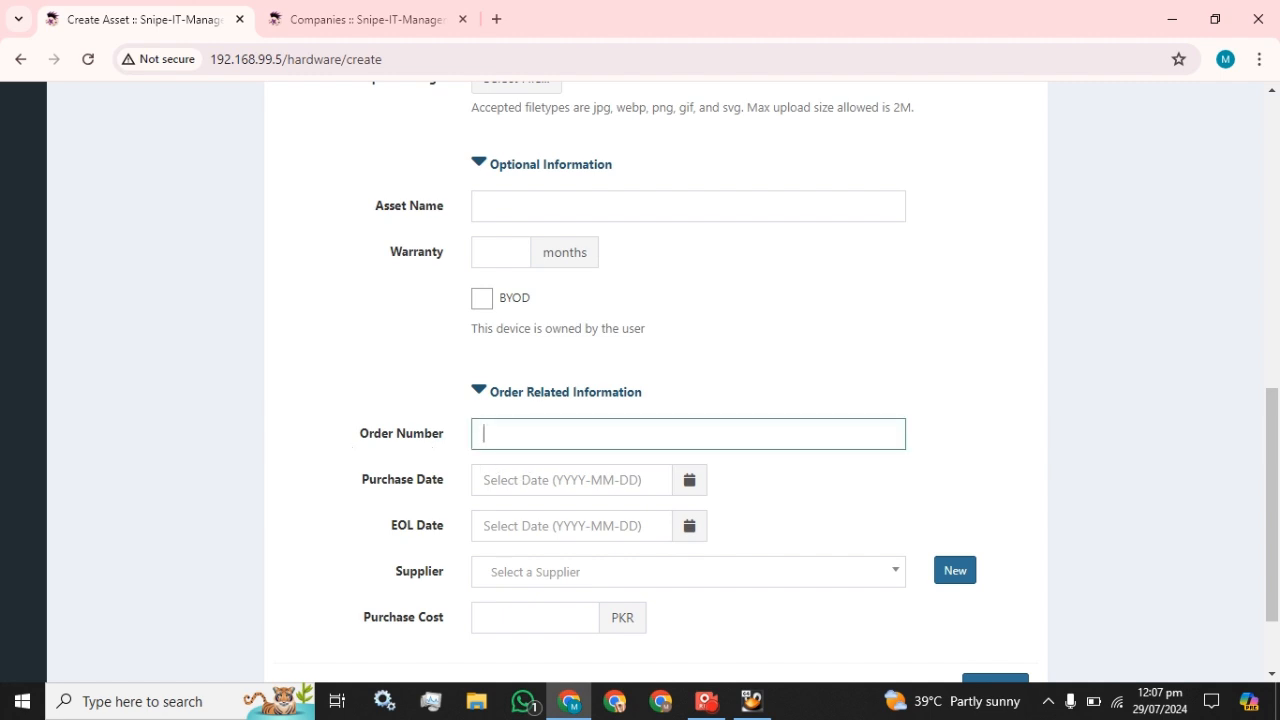
key(Tab)
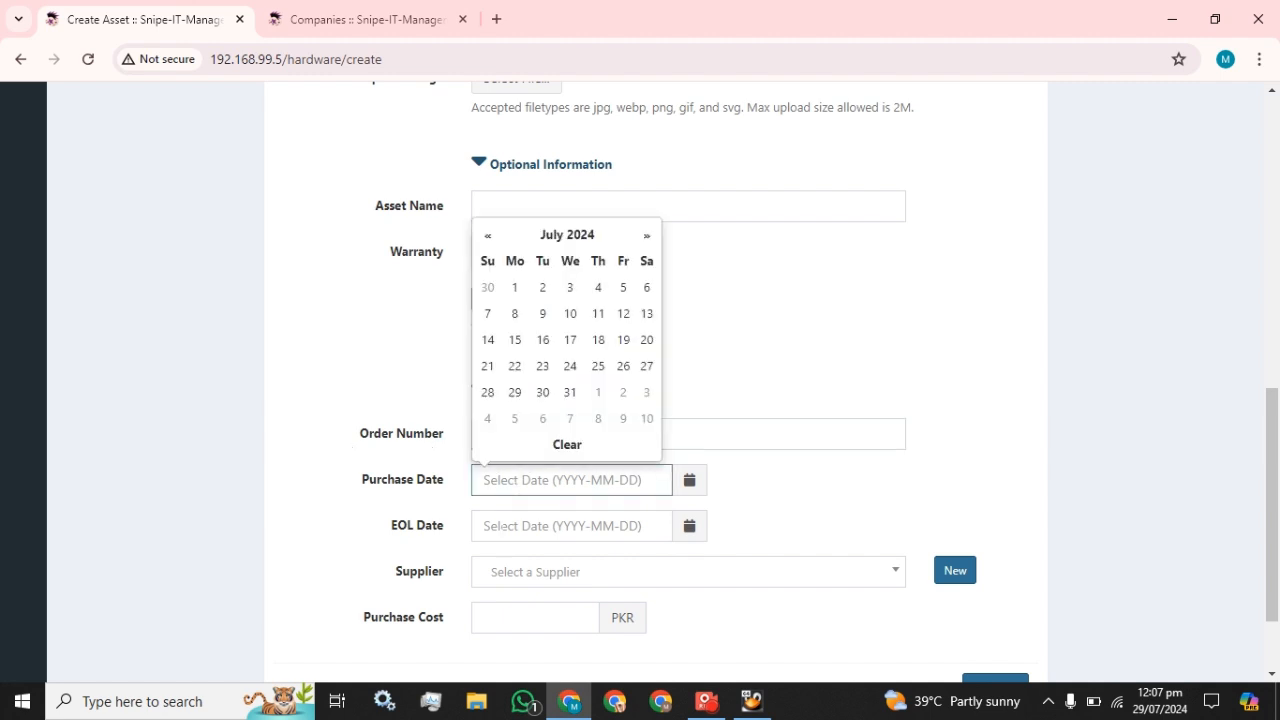
key(Tab)
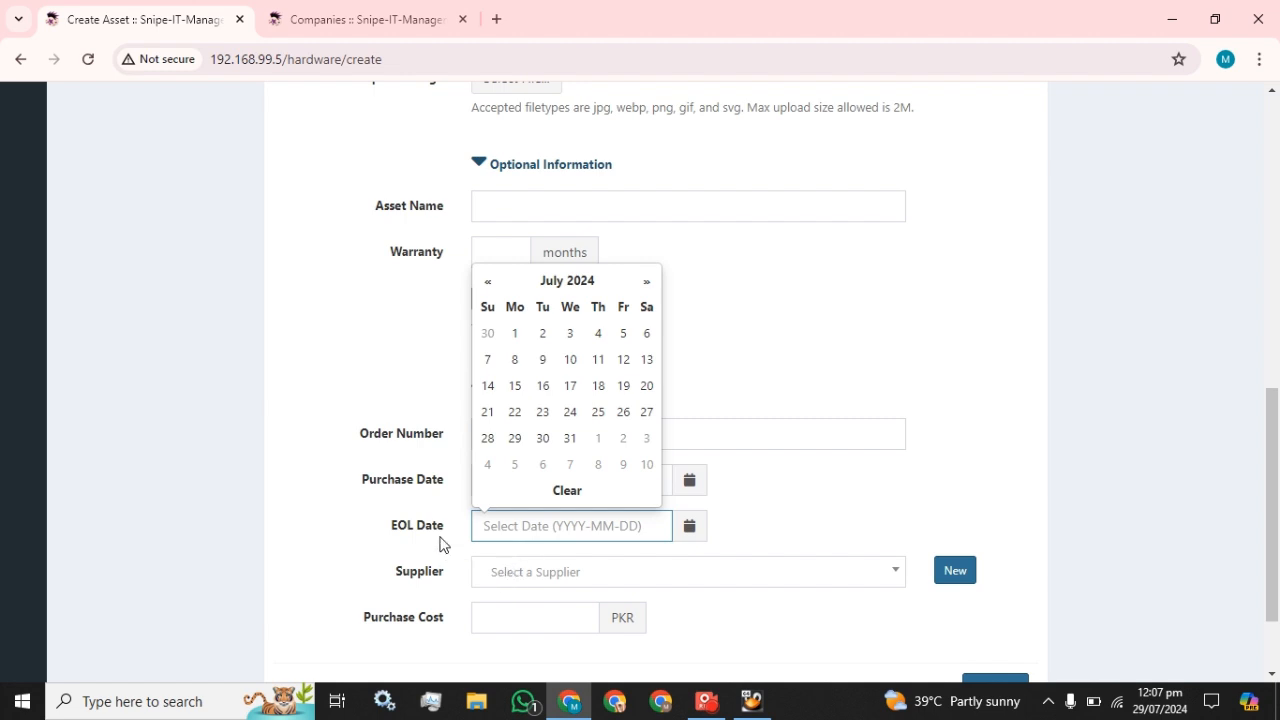
scroll(500, 582, down, 2)
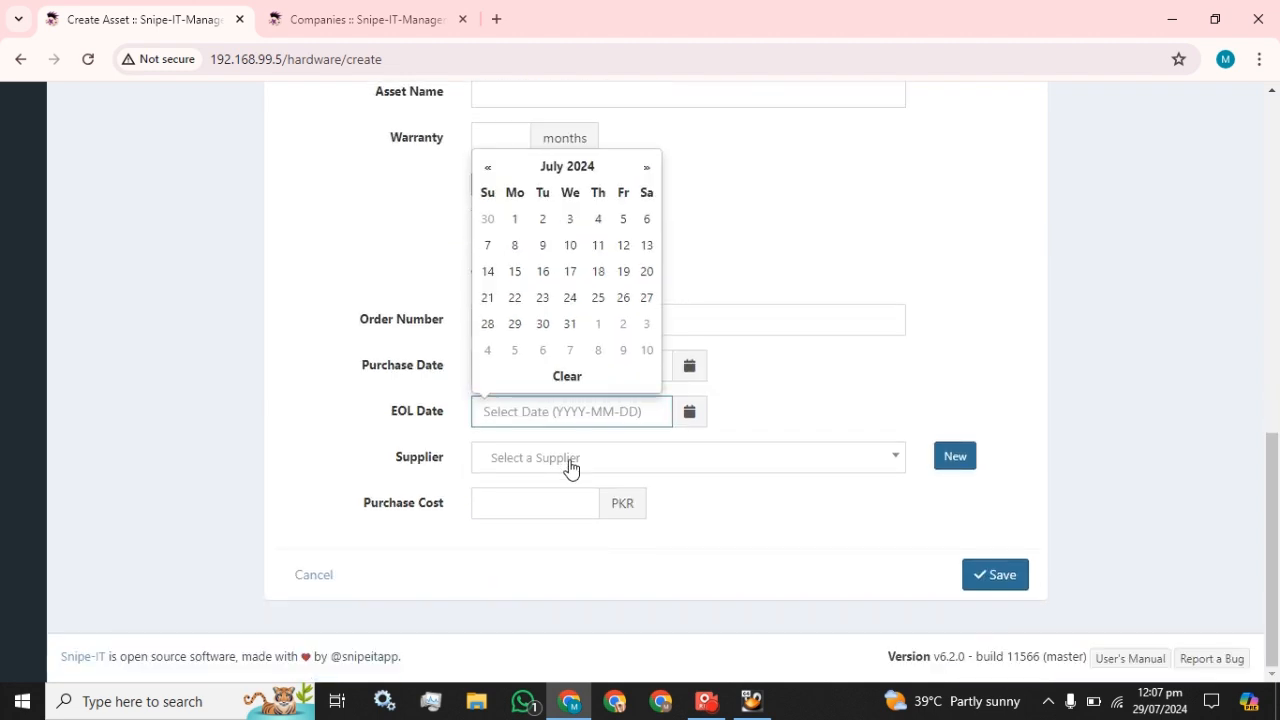
click(570, 458)
click(534, 390)
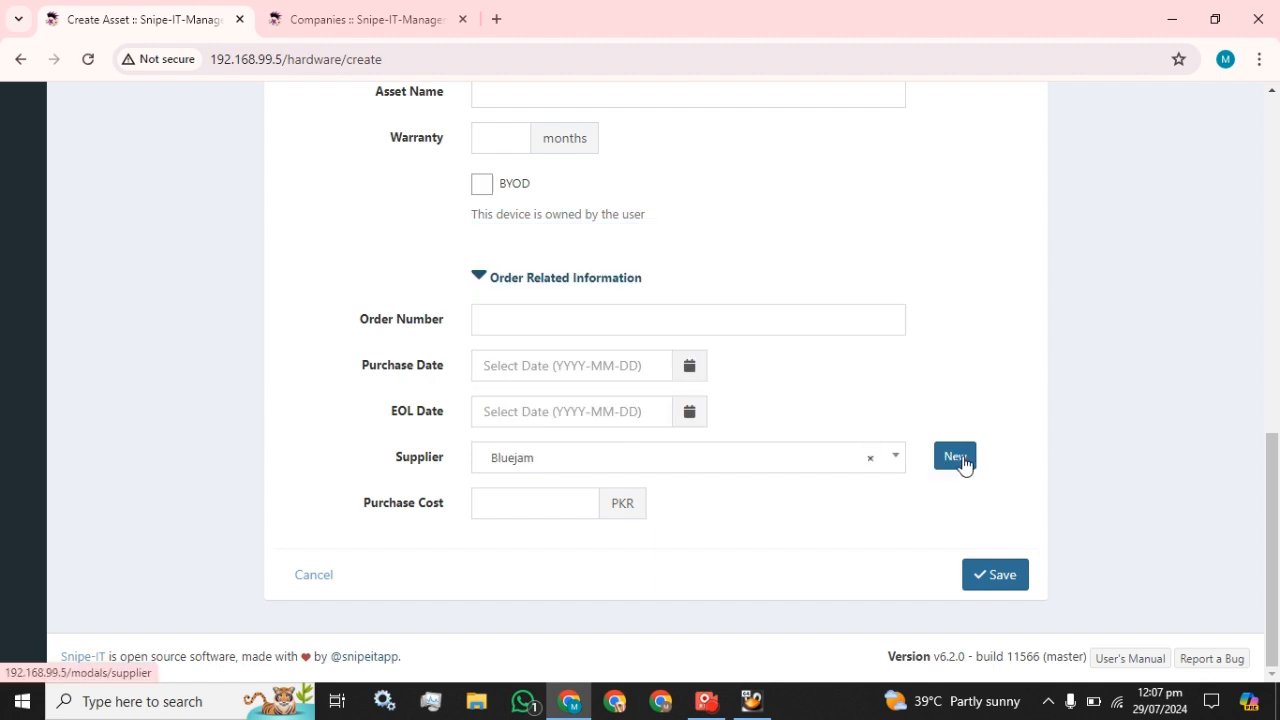
click(995, 577)
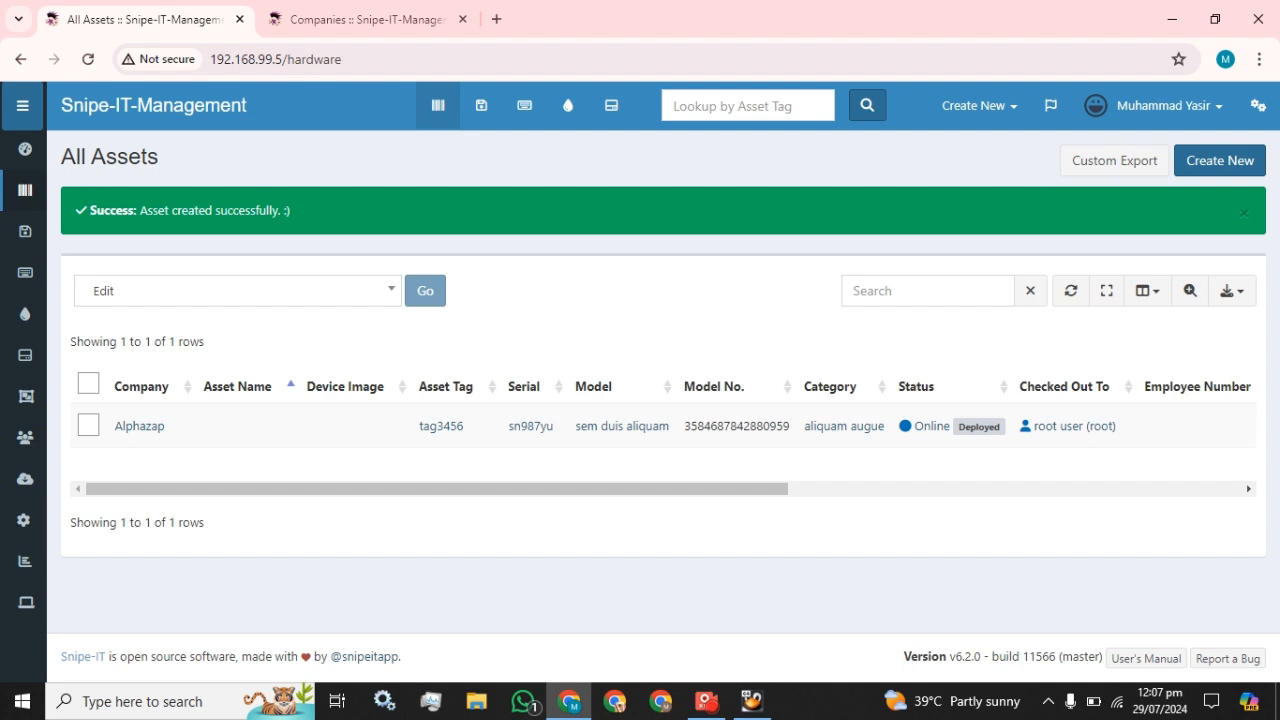
From the dashboard, open the licenses, accessories, consumables and components lists in separate browser tabs, and close the Companies tab
drag(590, 493, 80, 366)
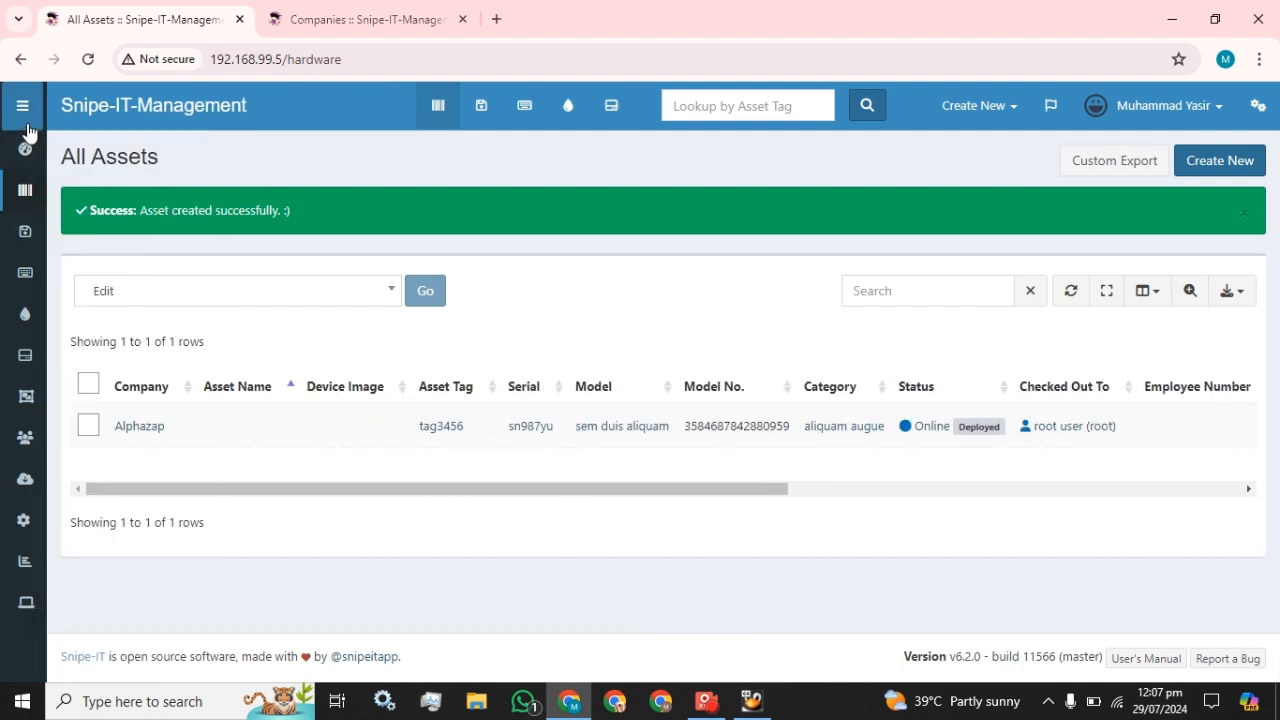
click(24, 148)
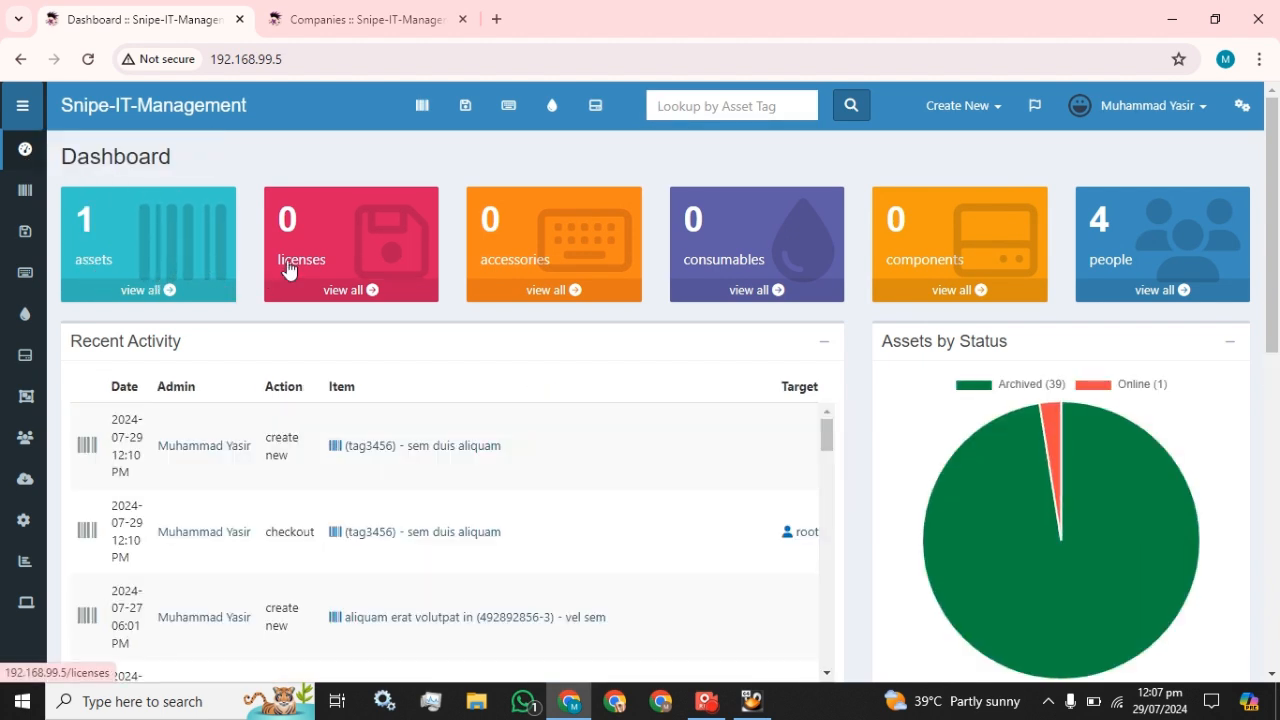
right_click(341, 240)
click(372, 259)
right_click(564, 238)
click(604, 252)
right_click(772, 241)
click(797, 261)
right_click(945, 245)
click(983, 259)
click(337, 9)
click(363, 19)
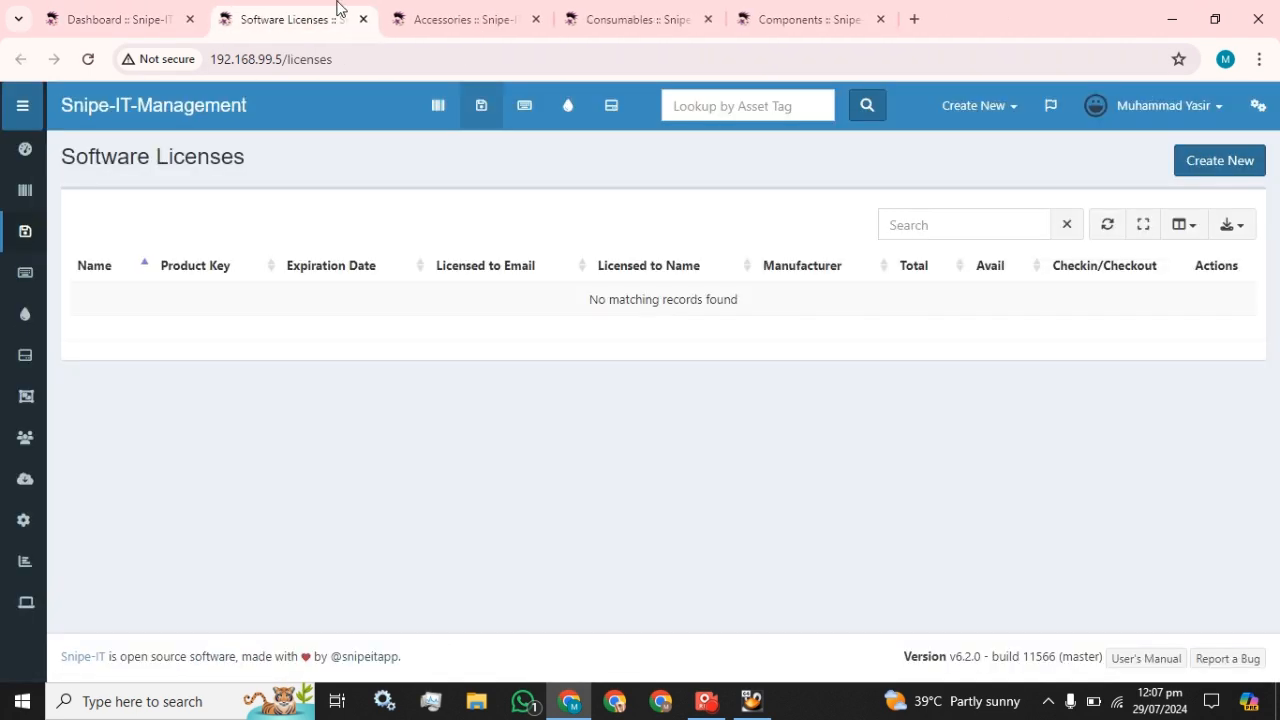
Examine all fields of the new license form, try to save it empty, and close its browser tab
click(1227, 163)
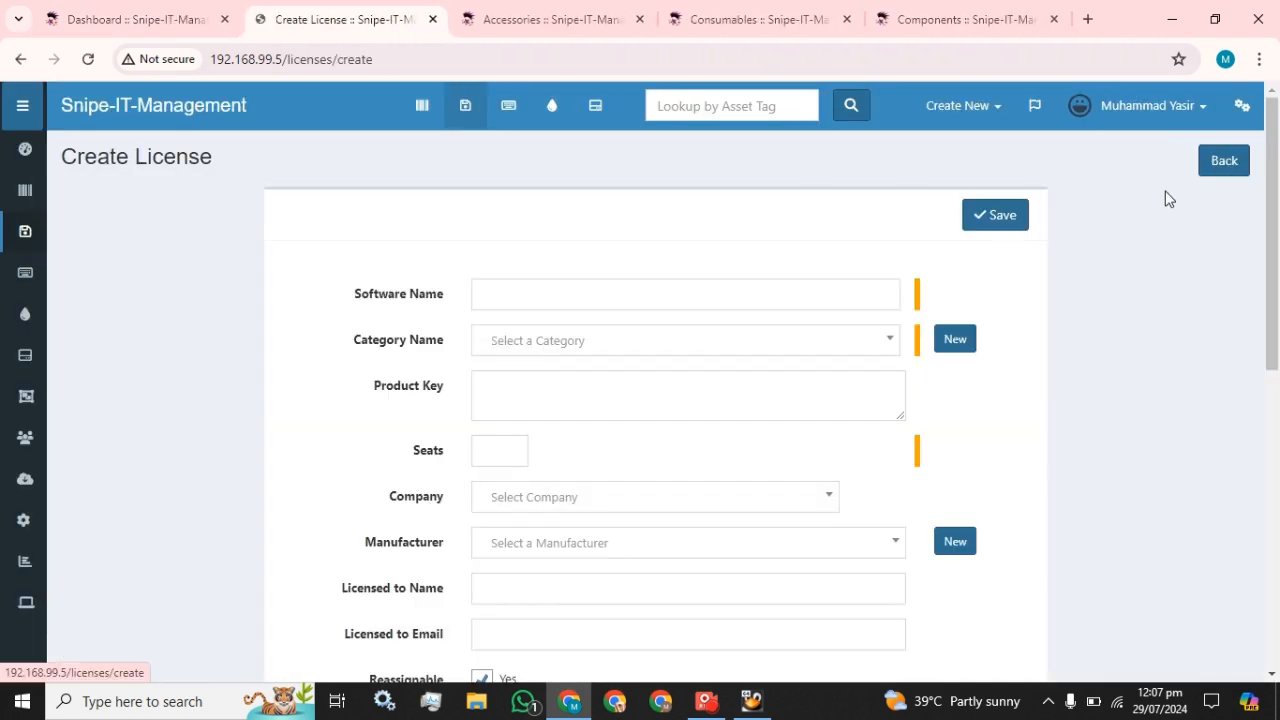
scroll(558, 358, down, 3)
scroll(500, 286, up, 3)
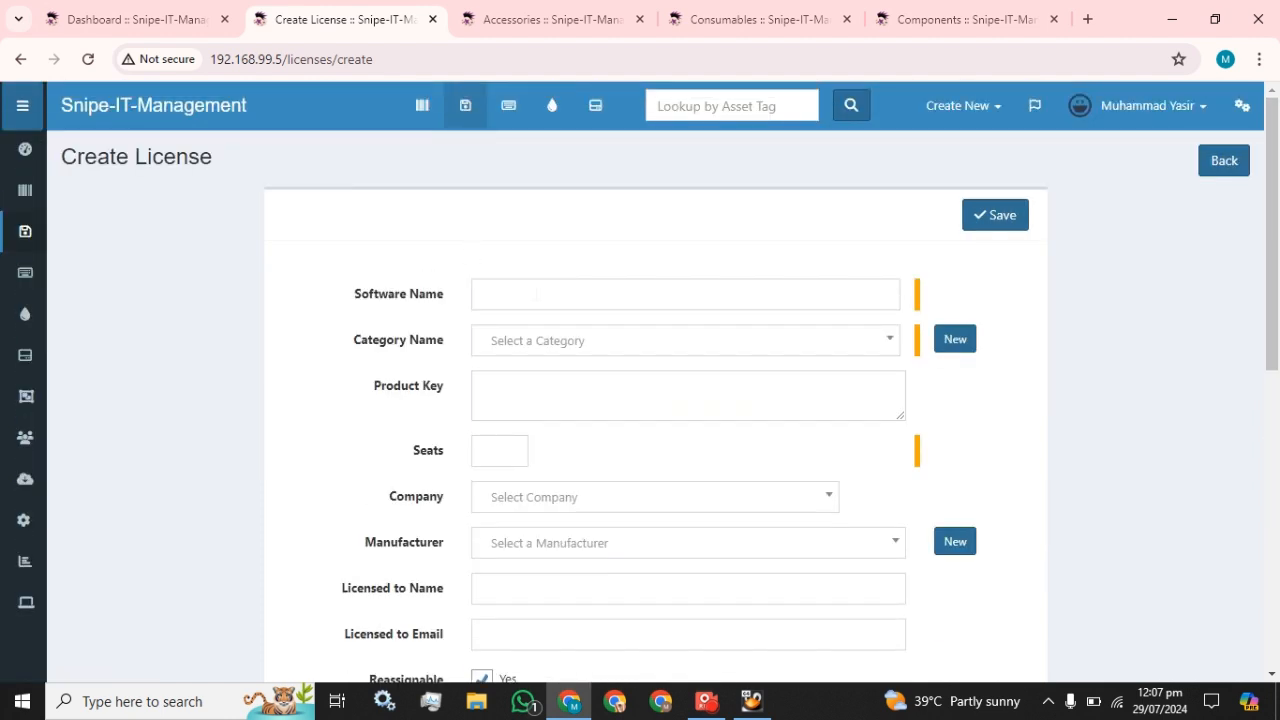
scroll(586, 366, down, 2)
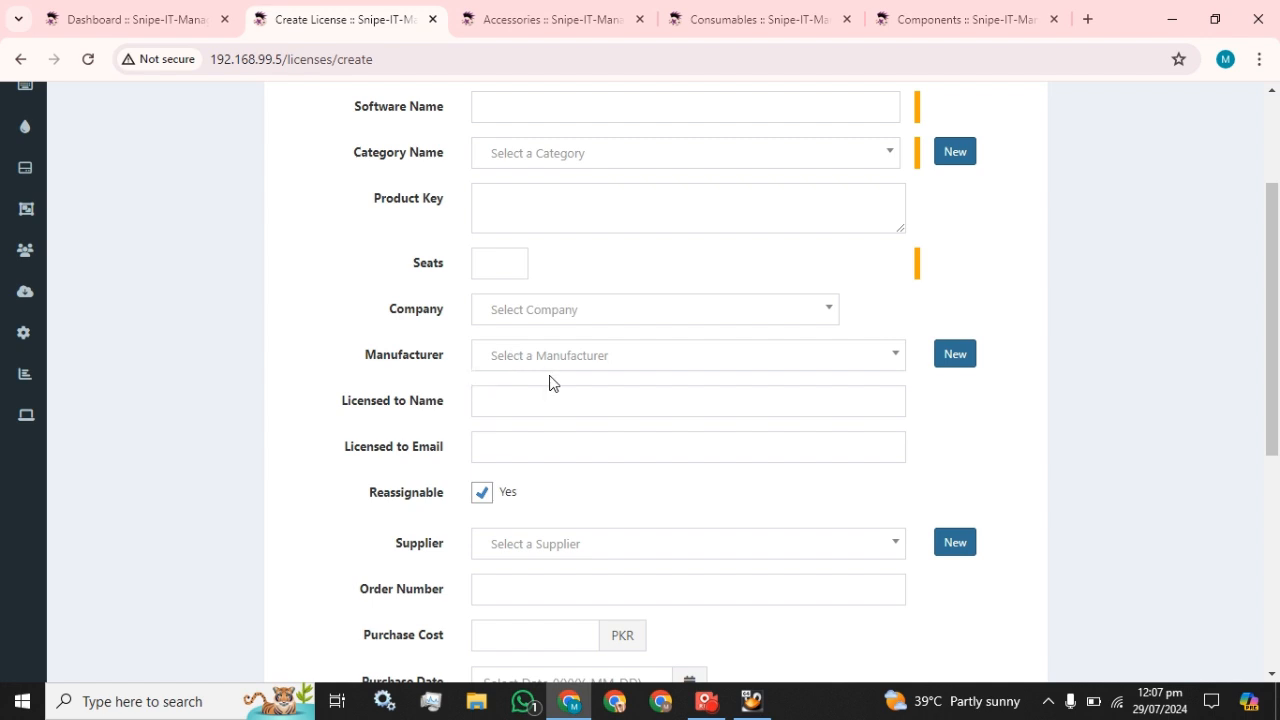
scroll(512, 294, down, 2)
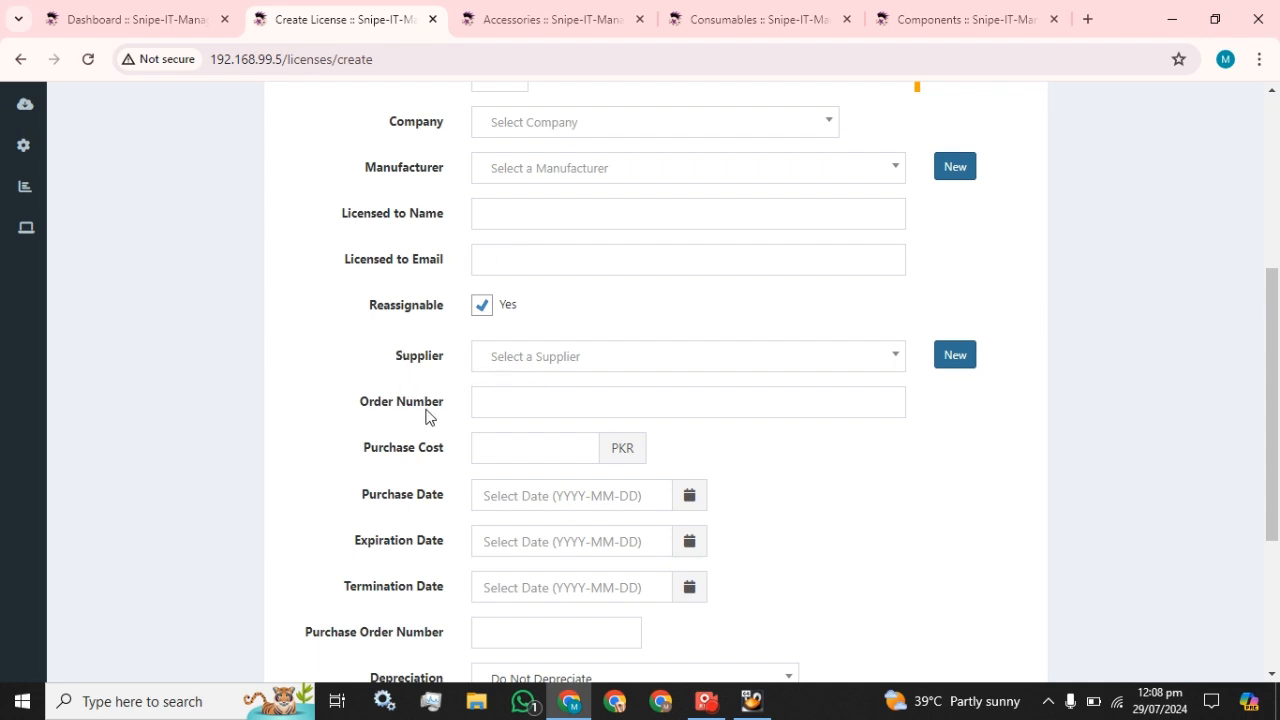
scroll(491, 451, down, 2)
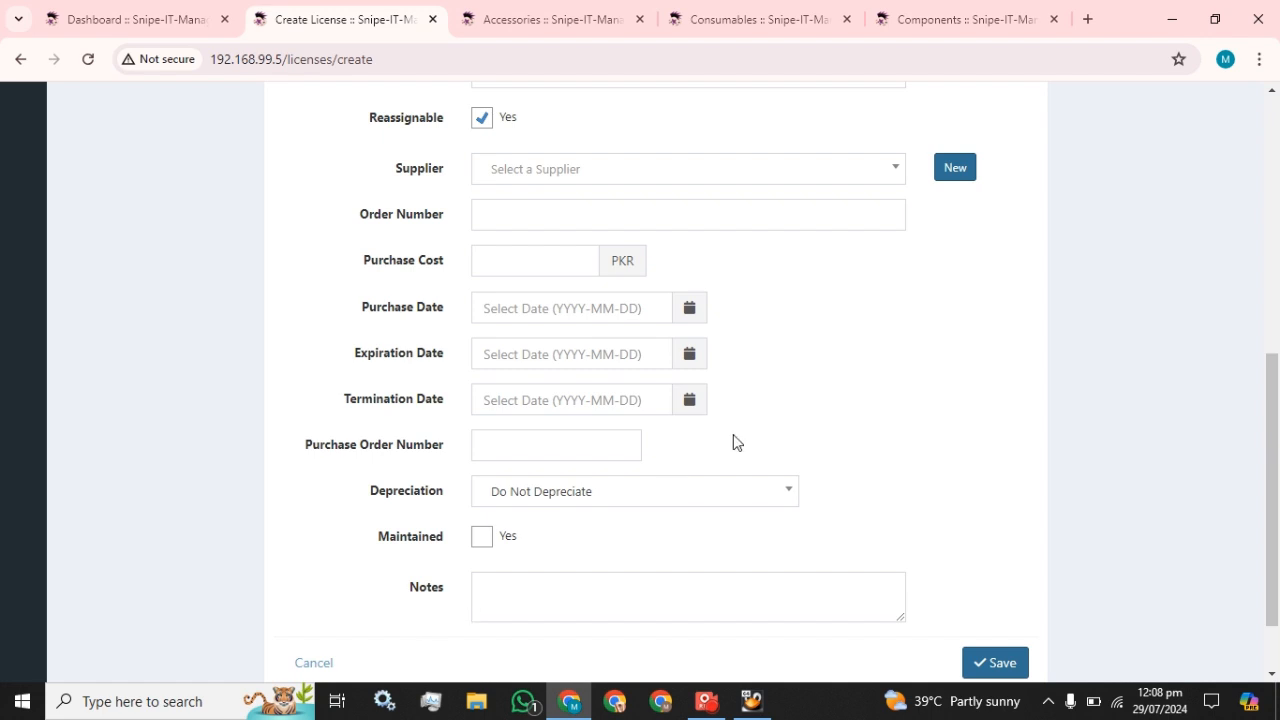
scroll(731, 443, down, 1)
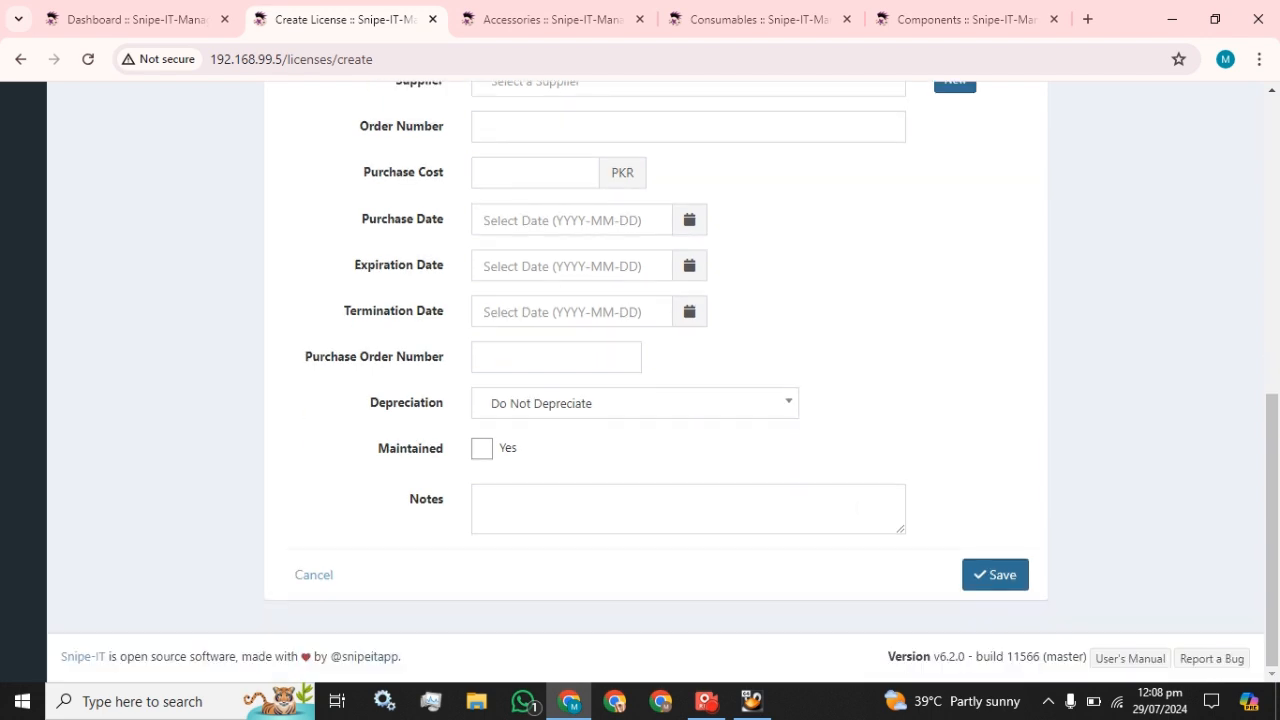
click(1016, 577)
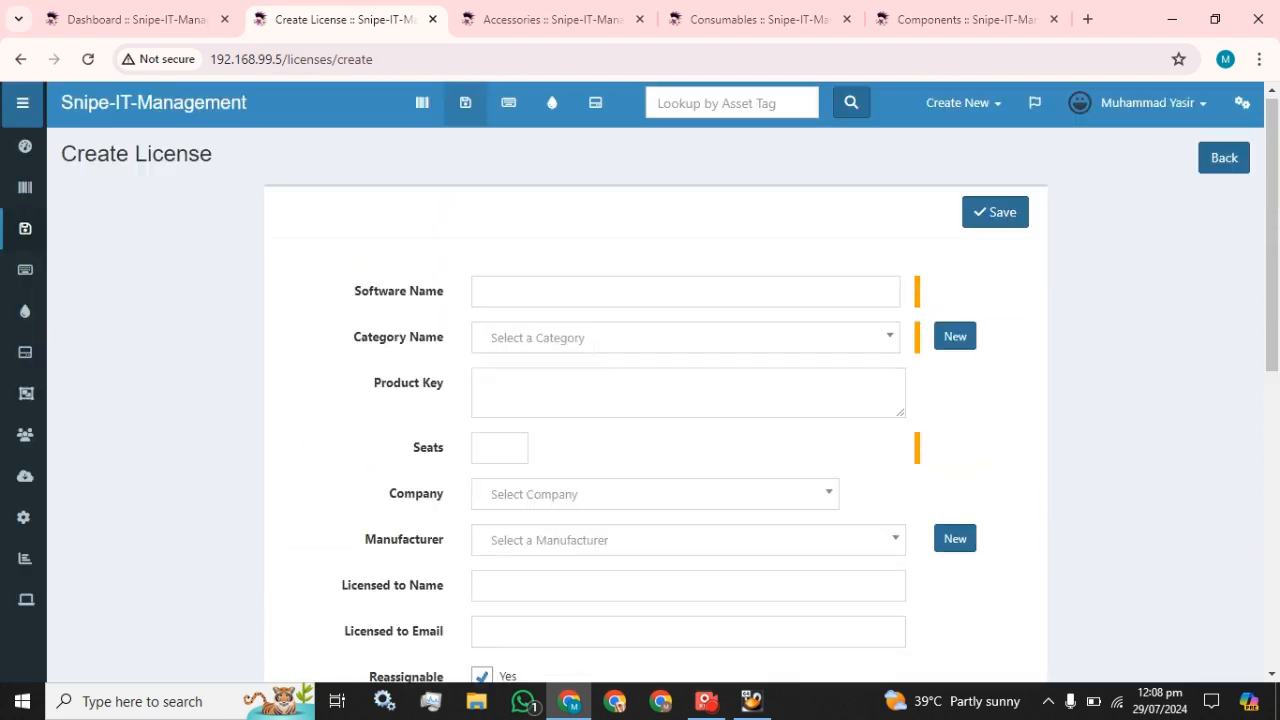
click(432, 19)
Examine the new accessory form and the related Settings submenu, and close the form's browser tab without saving
click(1219, 170)
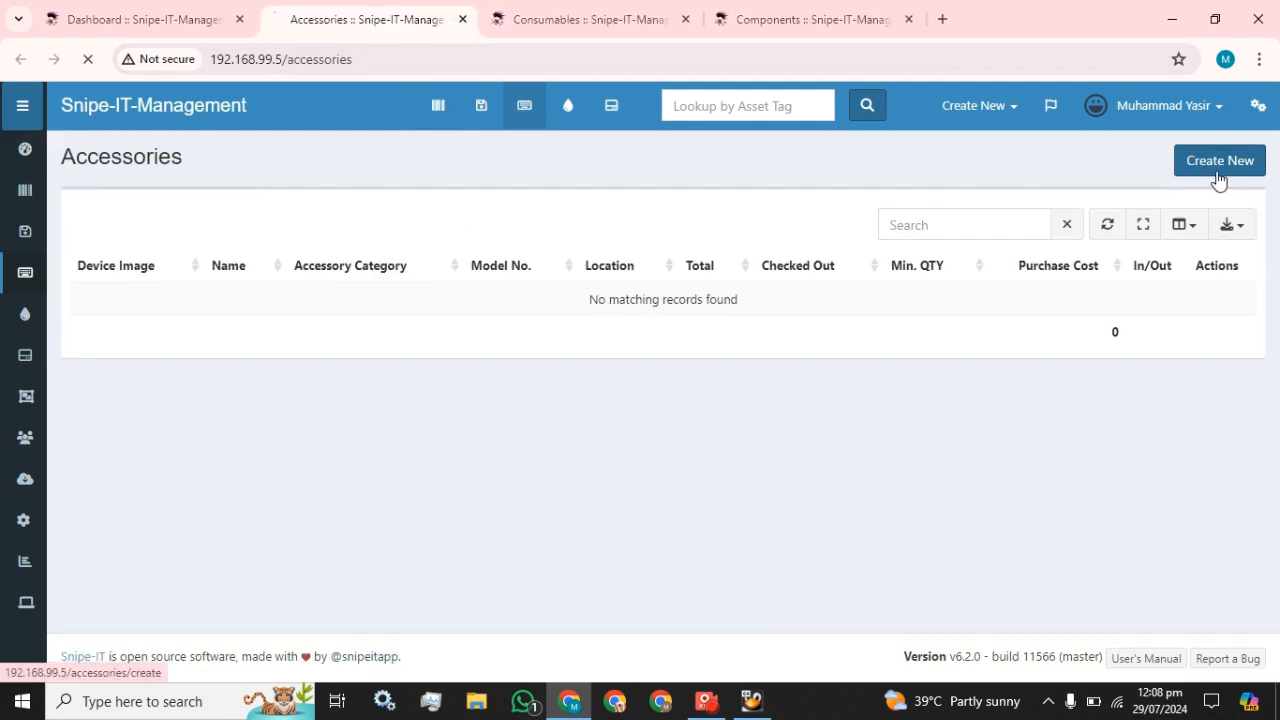
scroll(570, 395, down, 5)
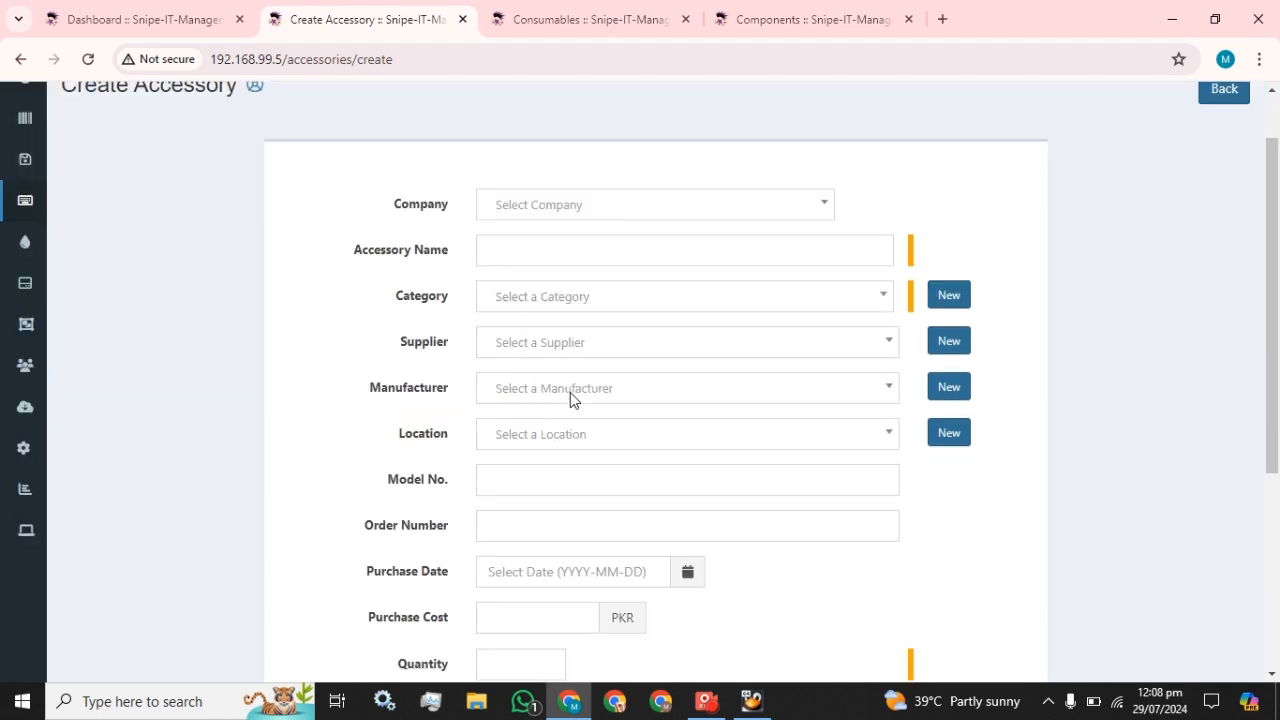
scroll(572, 398, up, 3)
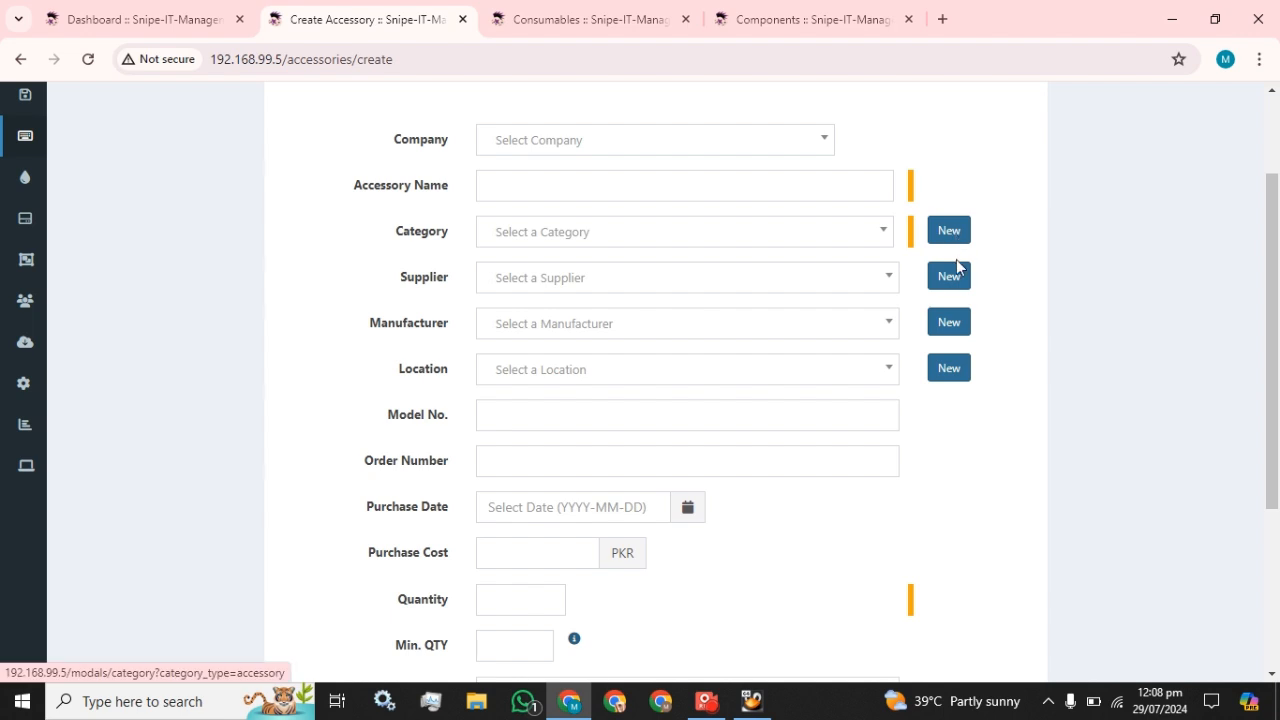
click(553, 416)
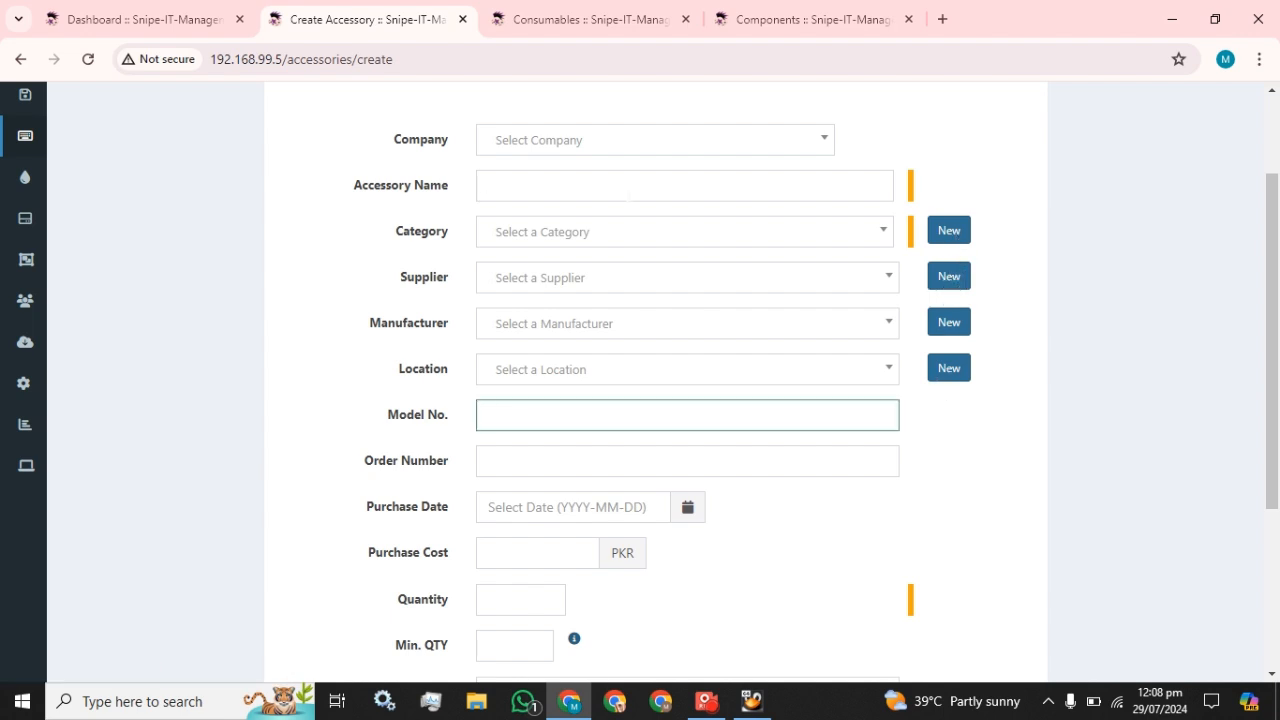
click(1012, 264)
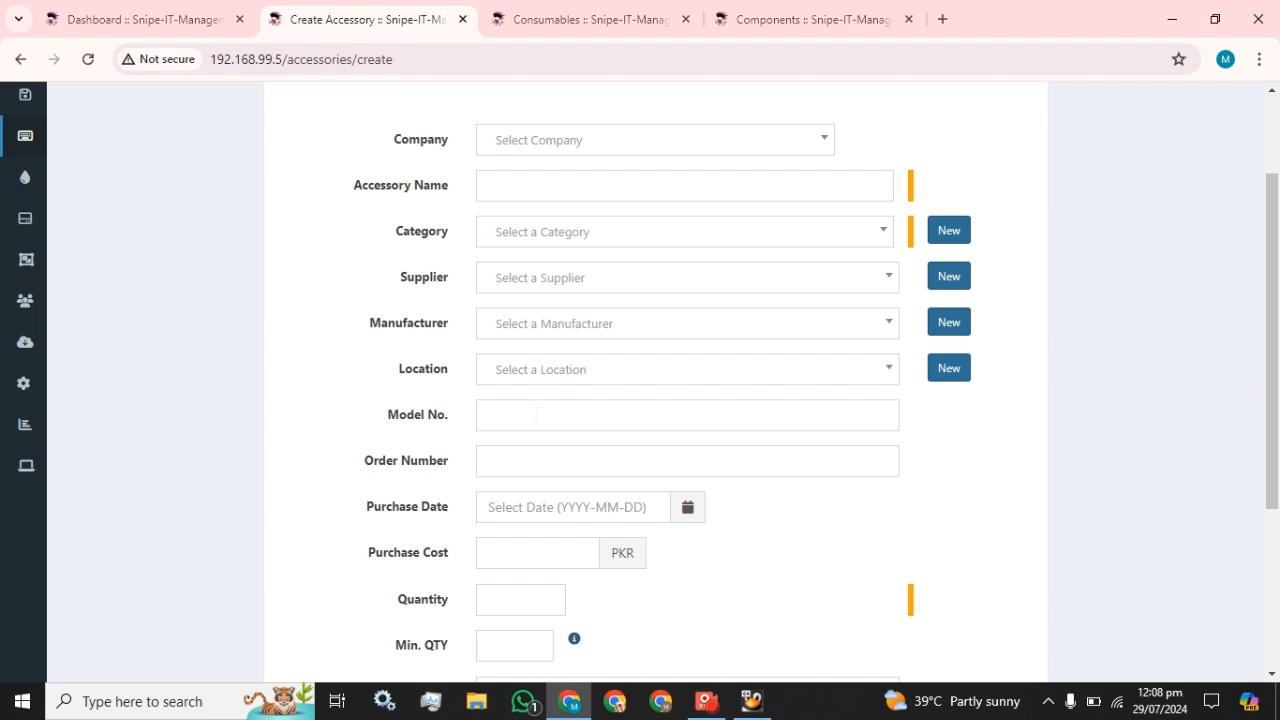
mouse_move(20, 383)
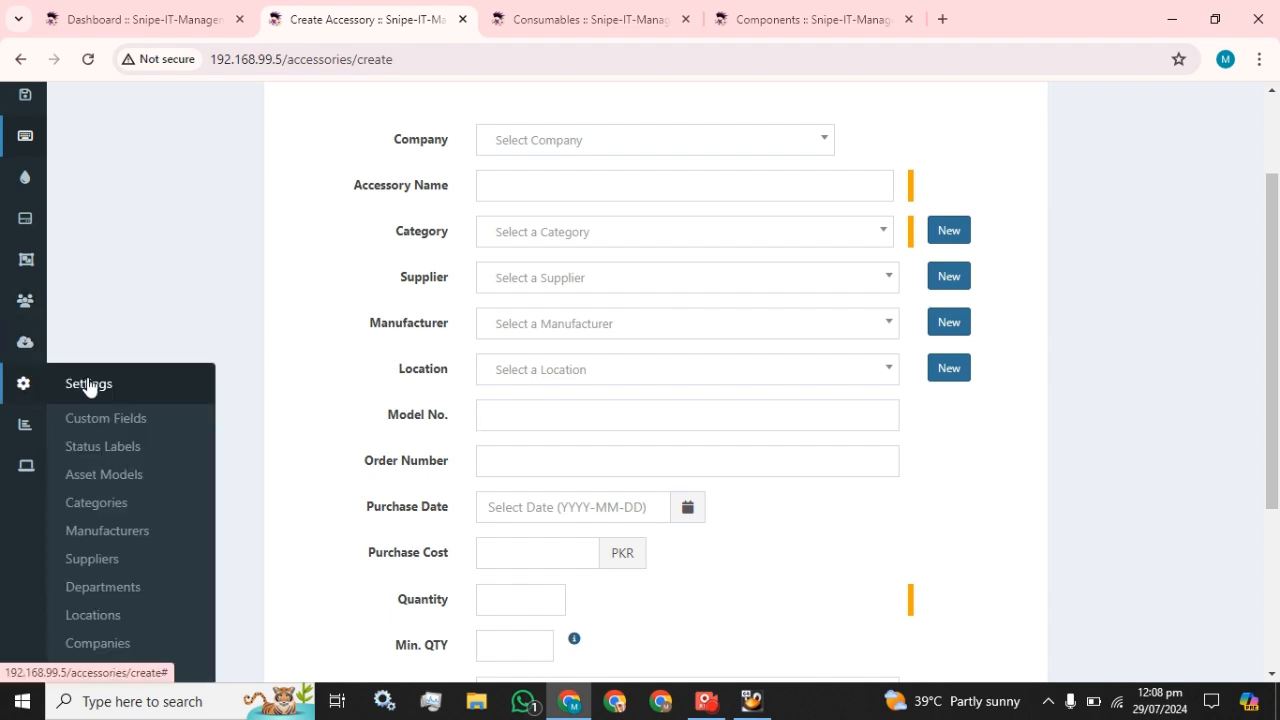
scroll(165, 440, down, 1)
scroll(177, 480, up, 3)
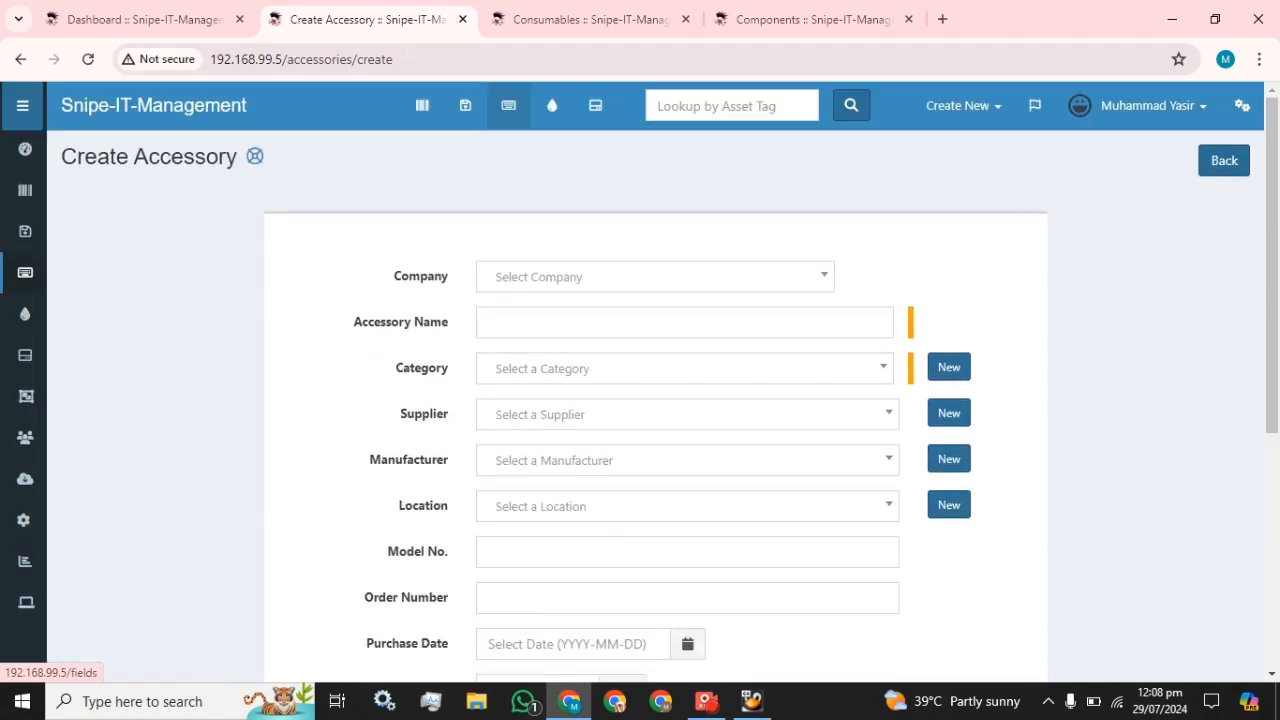
click(462, 19)
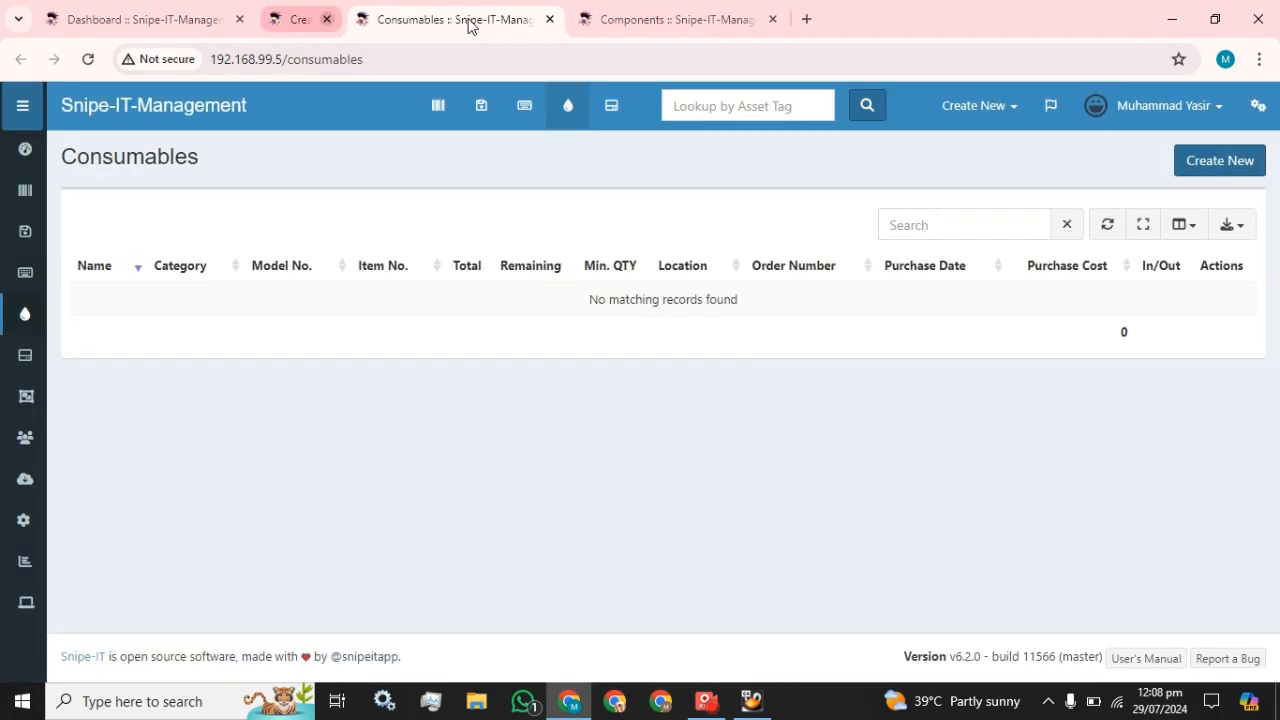
Look through the fields of the new consumable form and close its browser tab without saving
click(1192, 161)
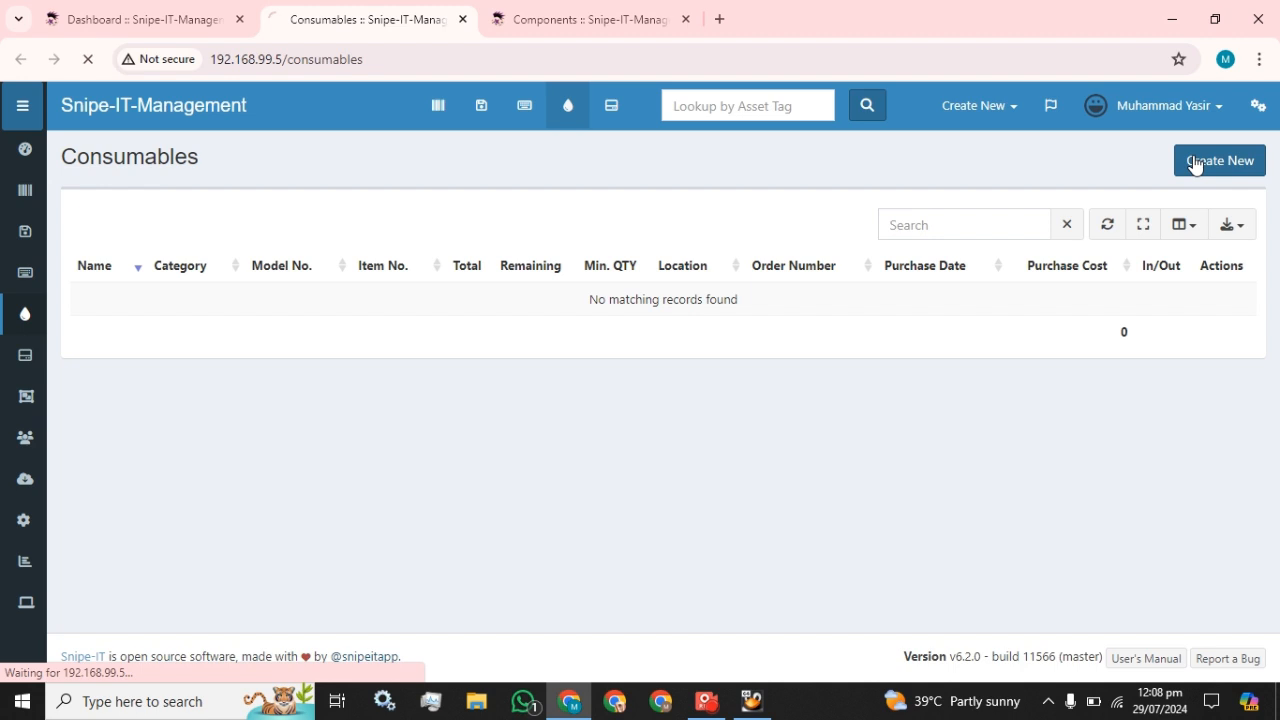
scroll(437, 319, down, 5)
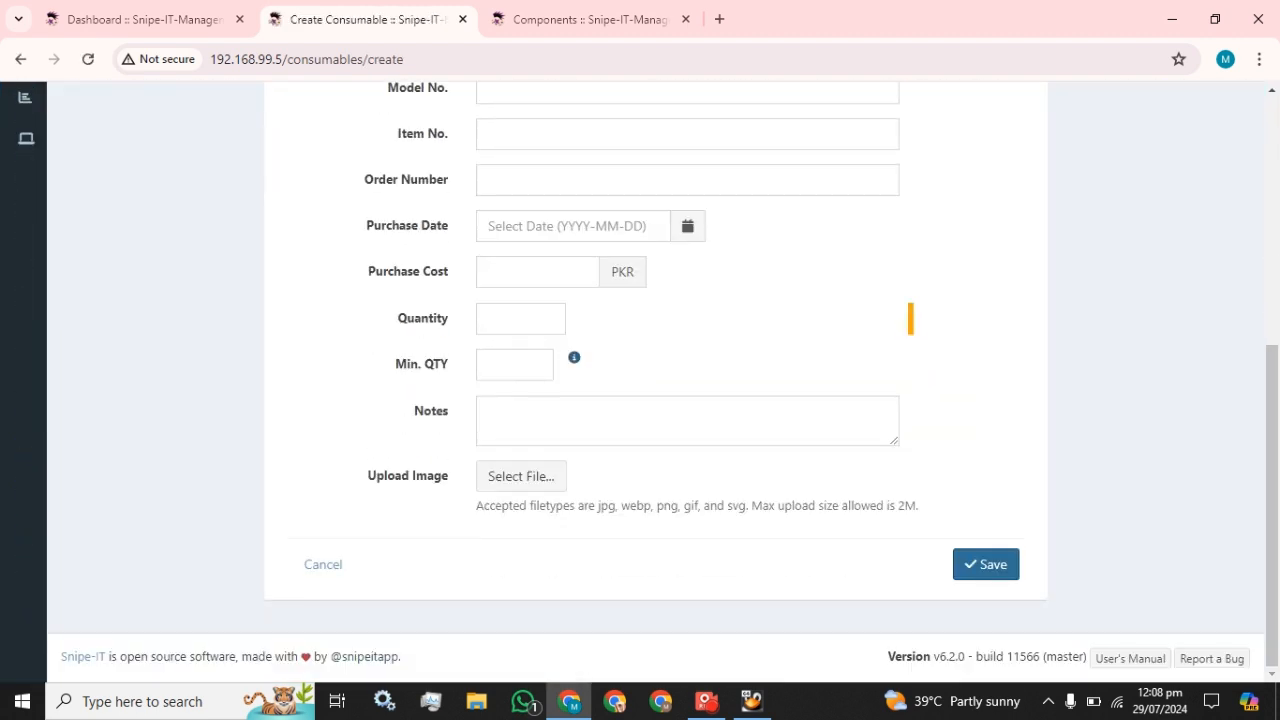
scroll(656, 380, up, 5)
click(462, 19)
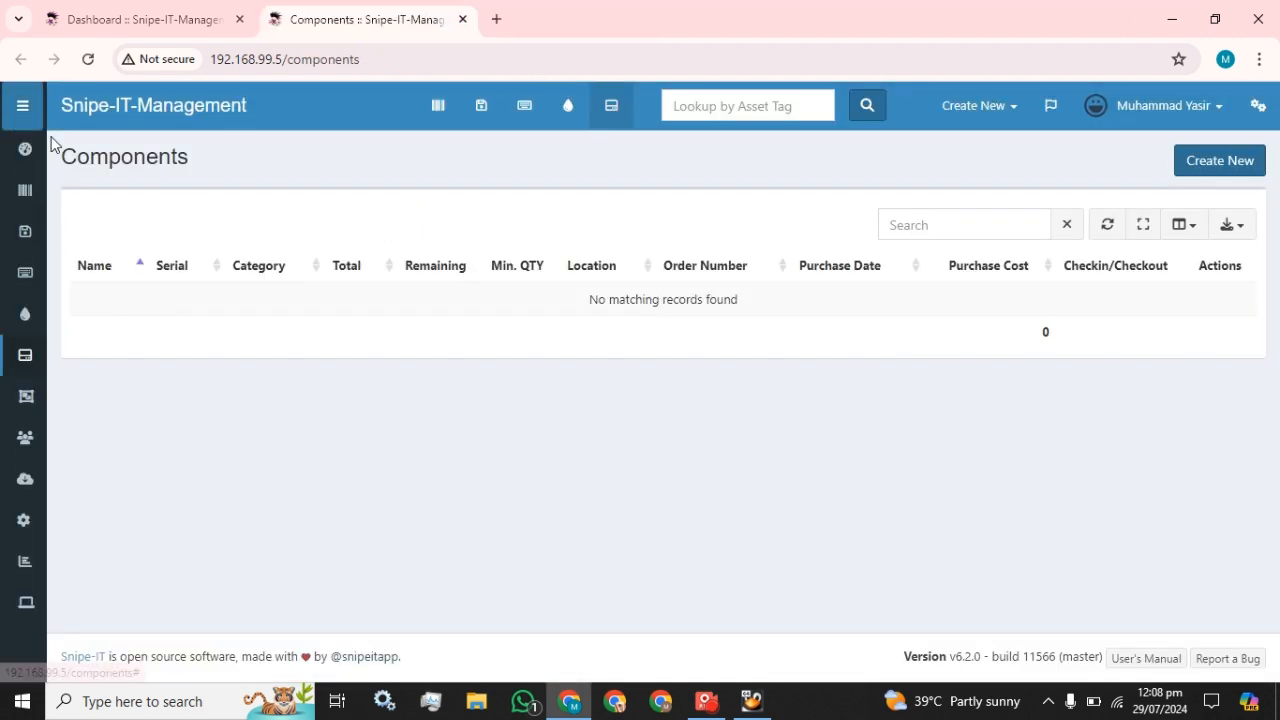
Look through the fields of the new component form and close its browser tab without saving
click(1245, 162)
scroll(590, 307, down, 5)
scroll(591, 309, up, 5)
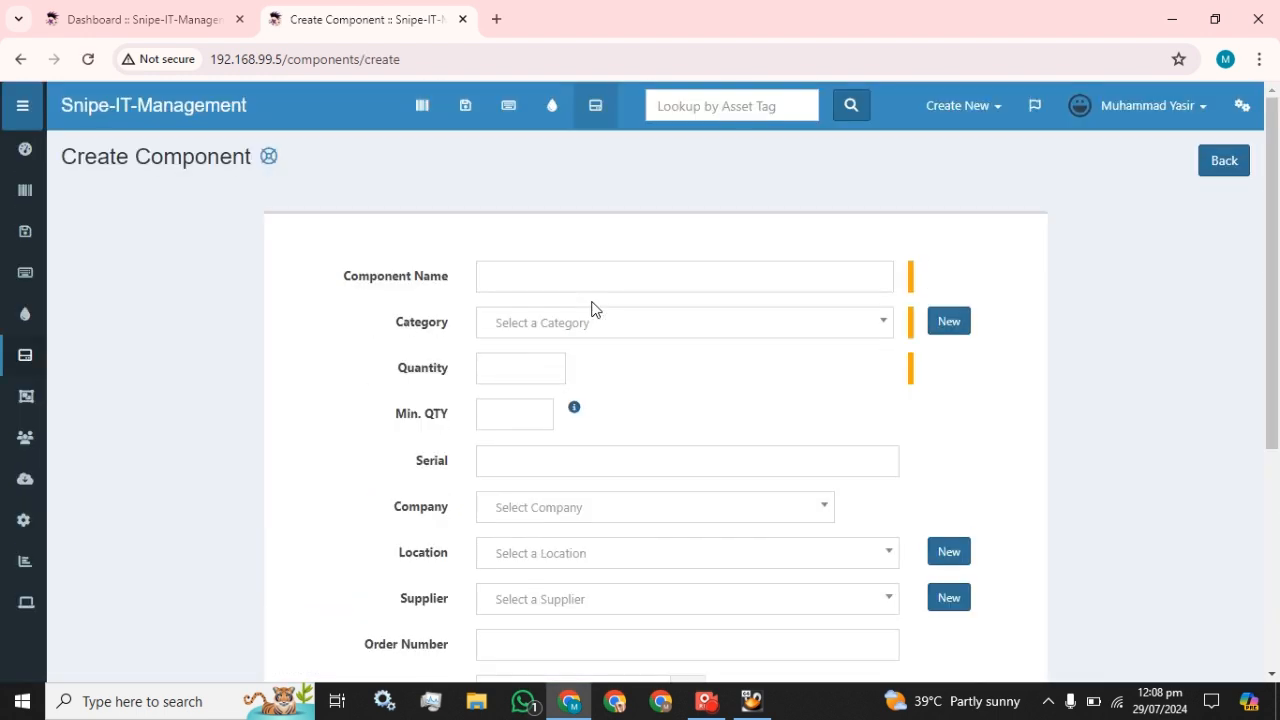
click(462, 19)
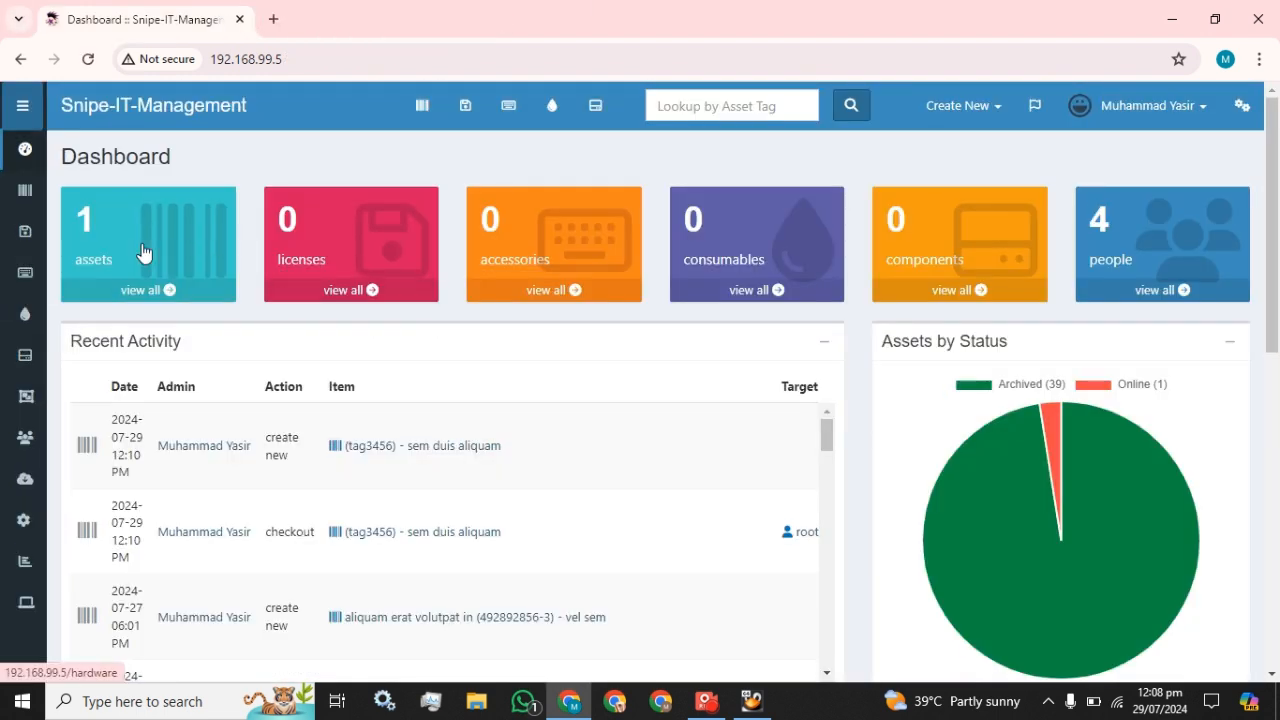